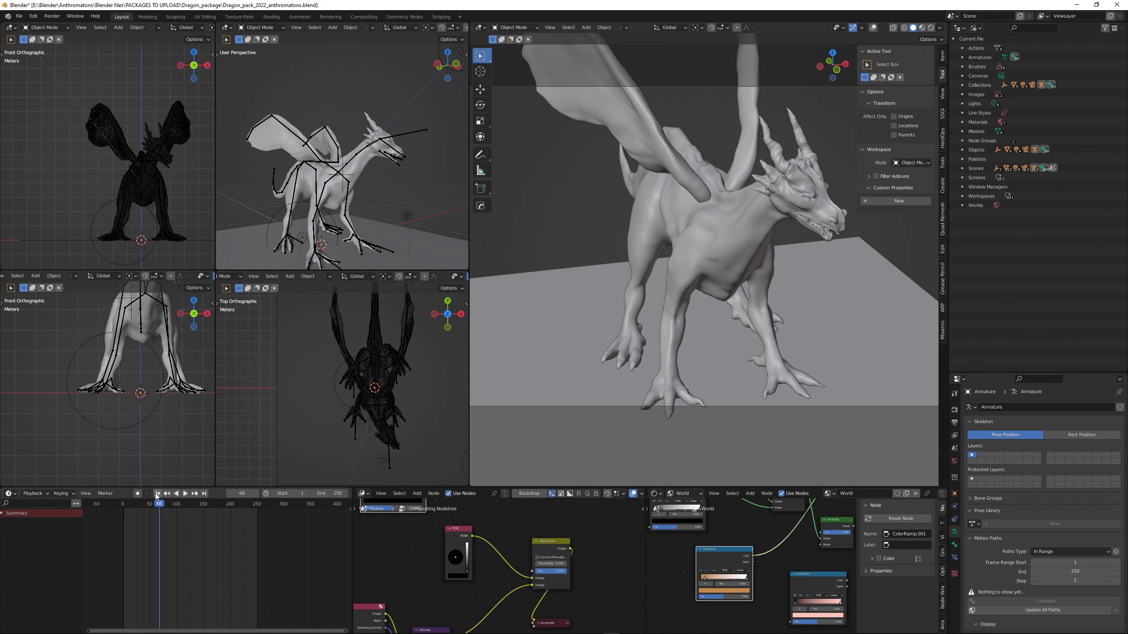
Play the dragon animation from its start and switch to the Animation workspace
{"action": "left_click", "coordinate": [158, 494]}
{"action": "left_click", "coordinate": [185, 493]}
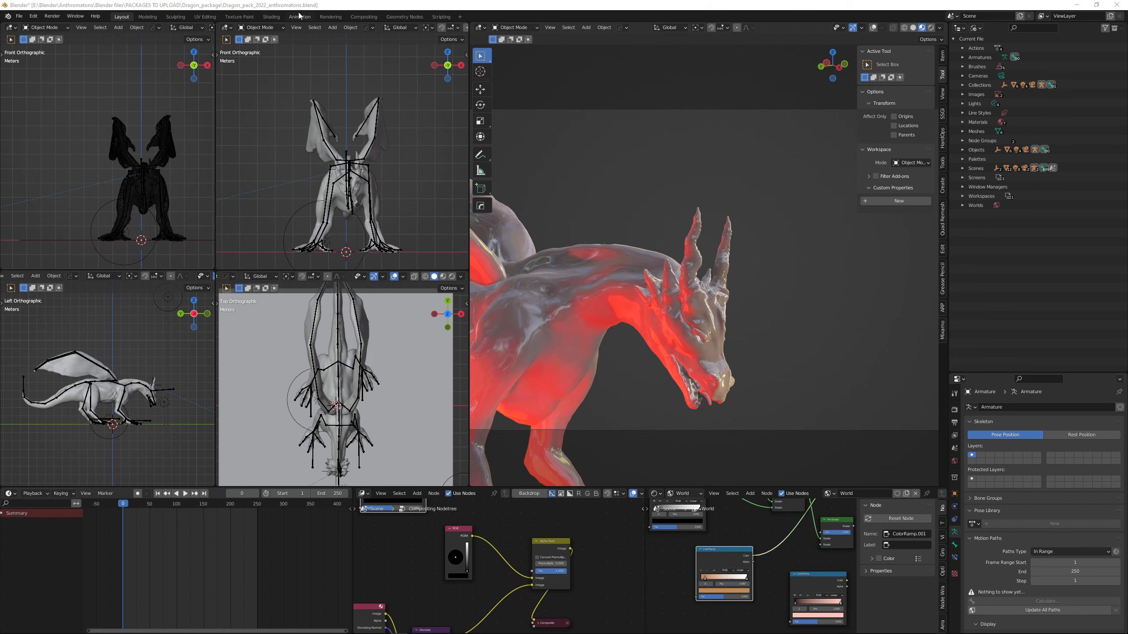
{"action": "left_click", "coordinate": [300, 17]}
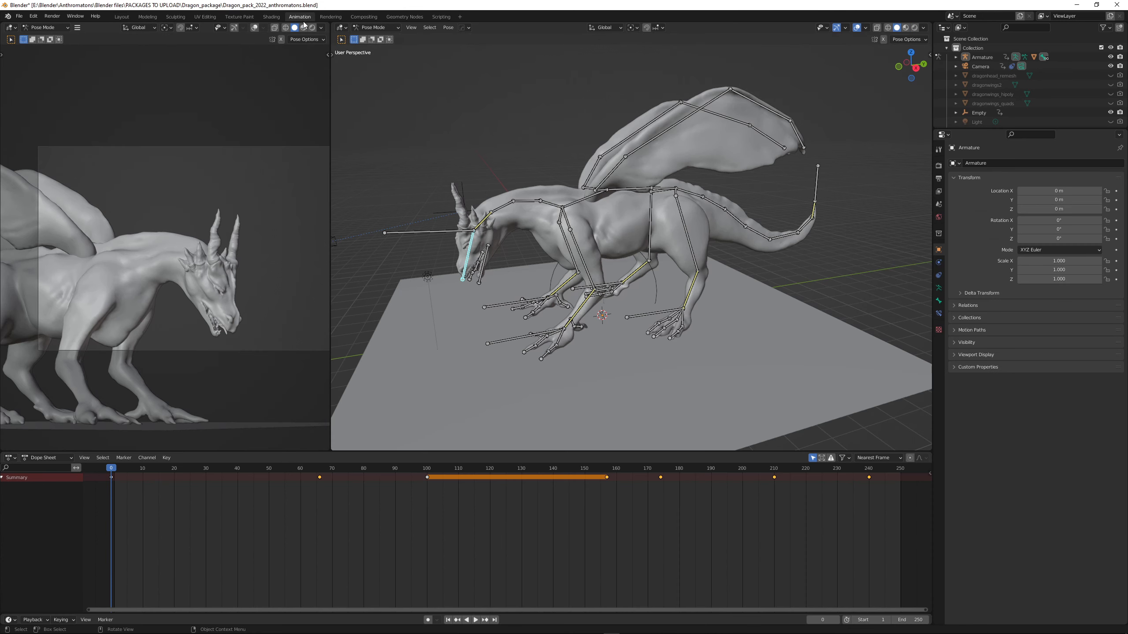
Raise the long control bone in front of the dragon's head along the global Z axis, lifting the head and neck
{"action": "left_click", "coordinate": [432, 108]}
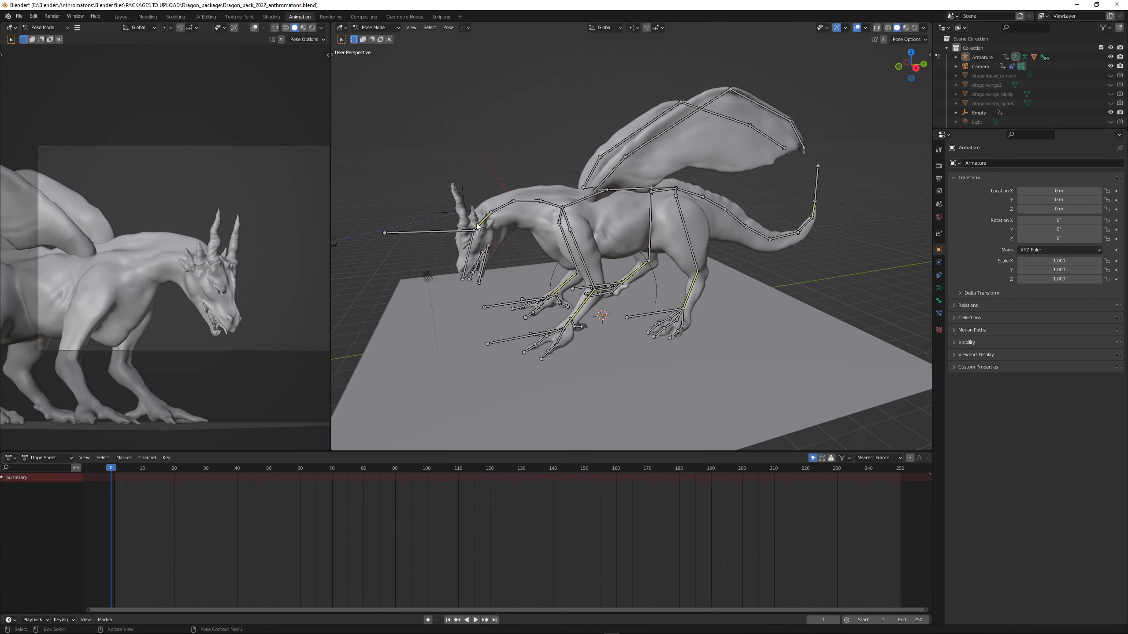
{"action": "scroll", "coordinate": [500, 224], "scroll_direction": "down", "scroll_amount": 2}
{"action": "middle_click_drag", "start_coordinate": [500, 224], "coordinate": [449, 221]}
{"action": "left_click", "coordinate": [449, 220]}
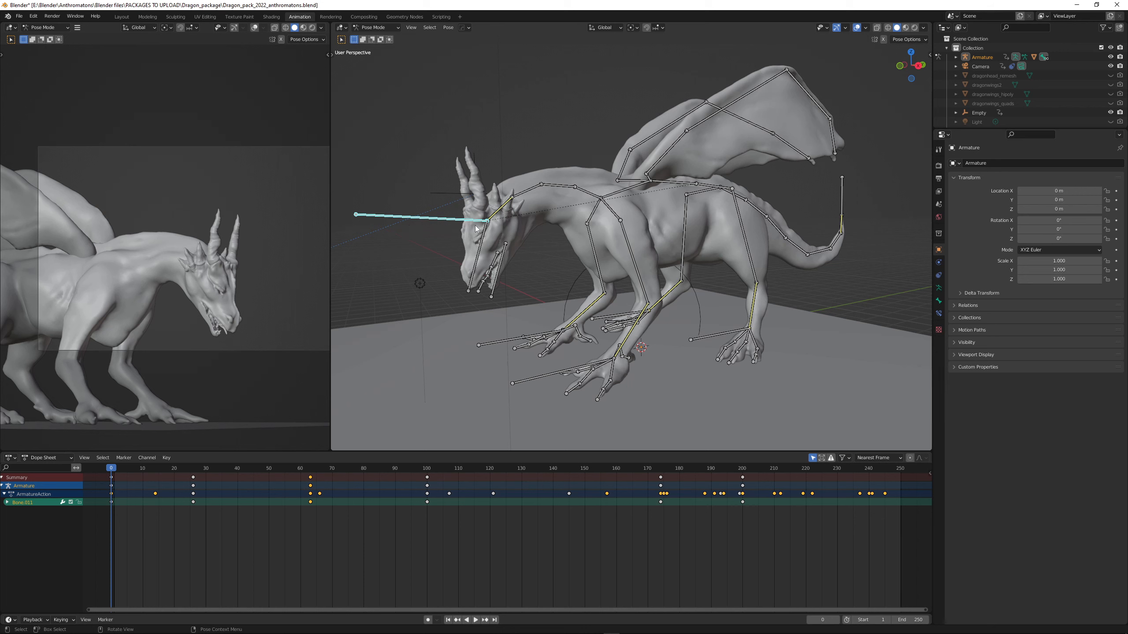
{"action": "key", "text": "g"}
{"action": "key", "text": "z"}
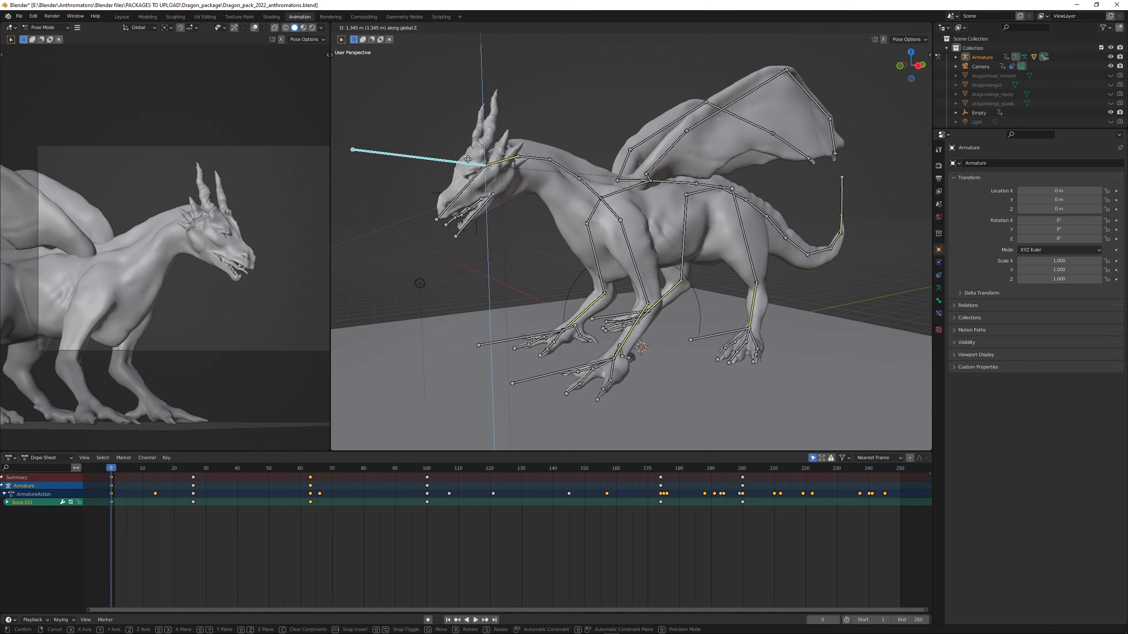
{"action": "left_click", "coordinate": [453, 160]}
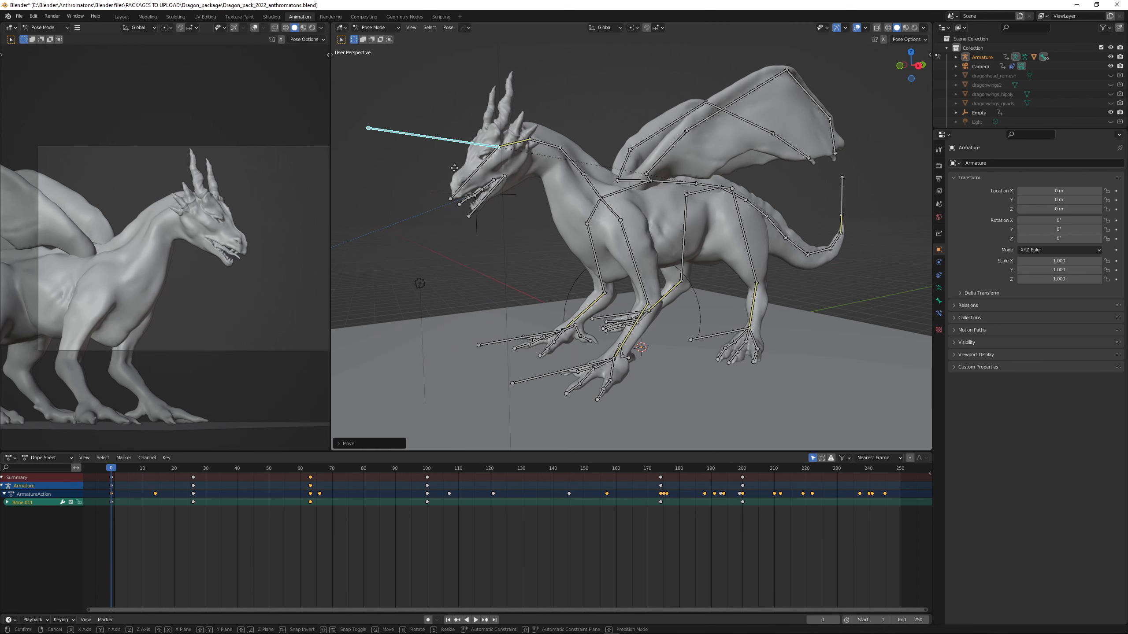
Adjust the head control bone's position along the Y axis and along the X axis
{"action": "key", "text": "g"}
{"action": "key", "text": "y"}
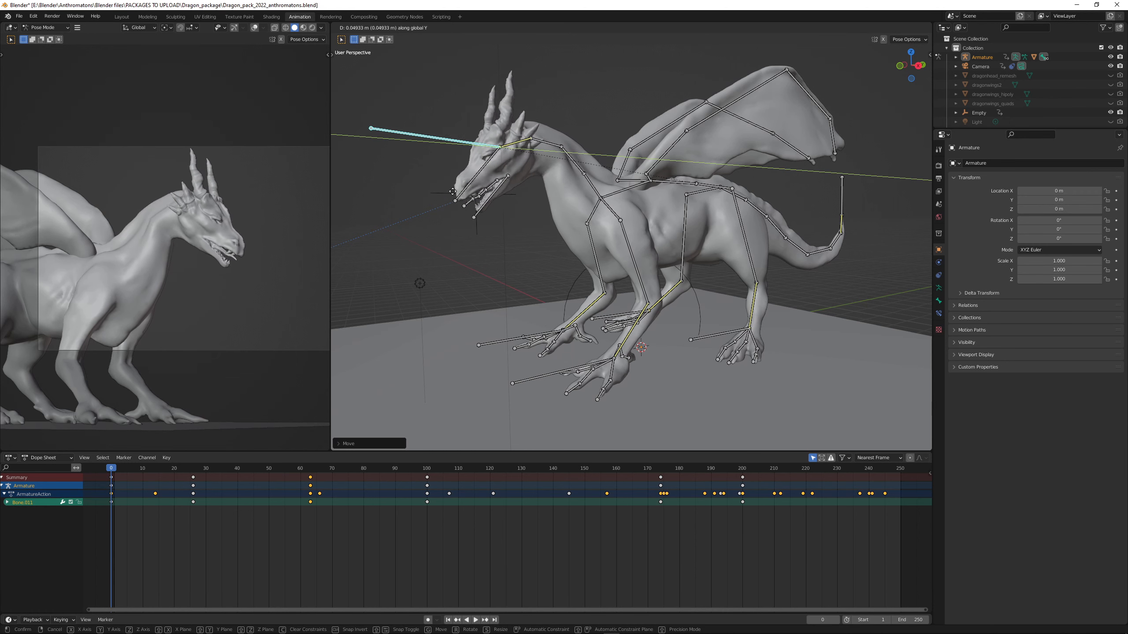
{"action": "left_click", "coordinate": [453, 192]}
{"action": "key", "text": "g"}
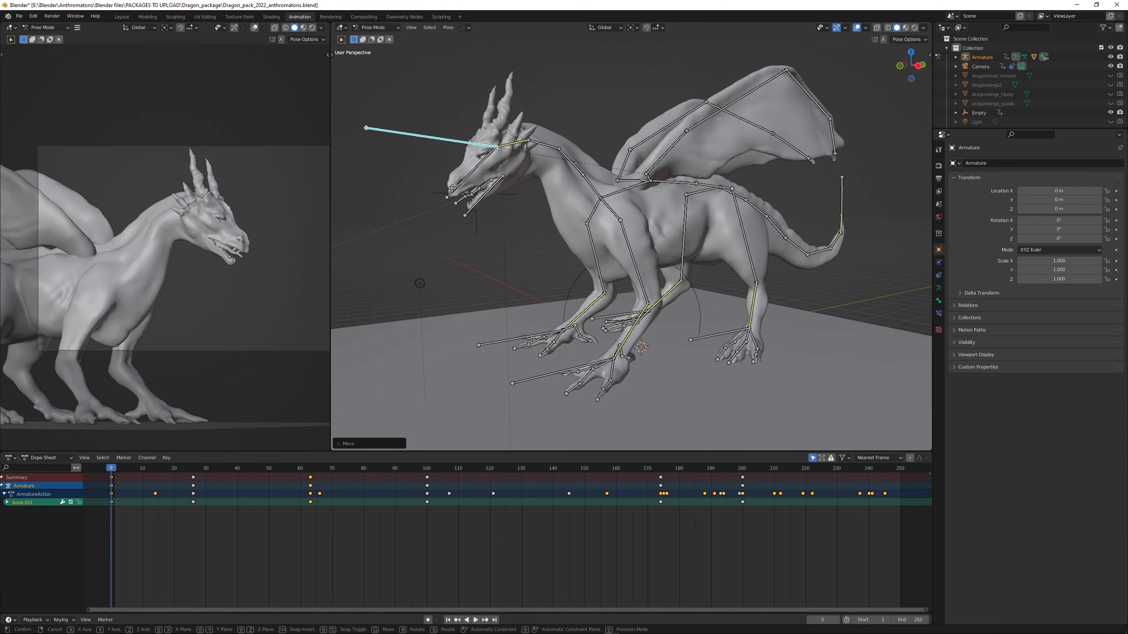
{"action": "key", "text": "x"}
{"action": "left_click", "coordinate": [458, 196]}
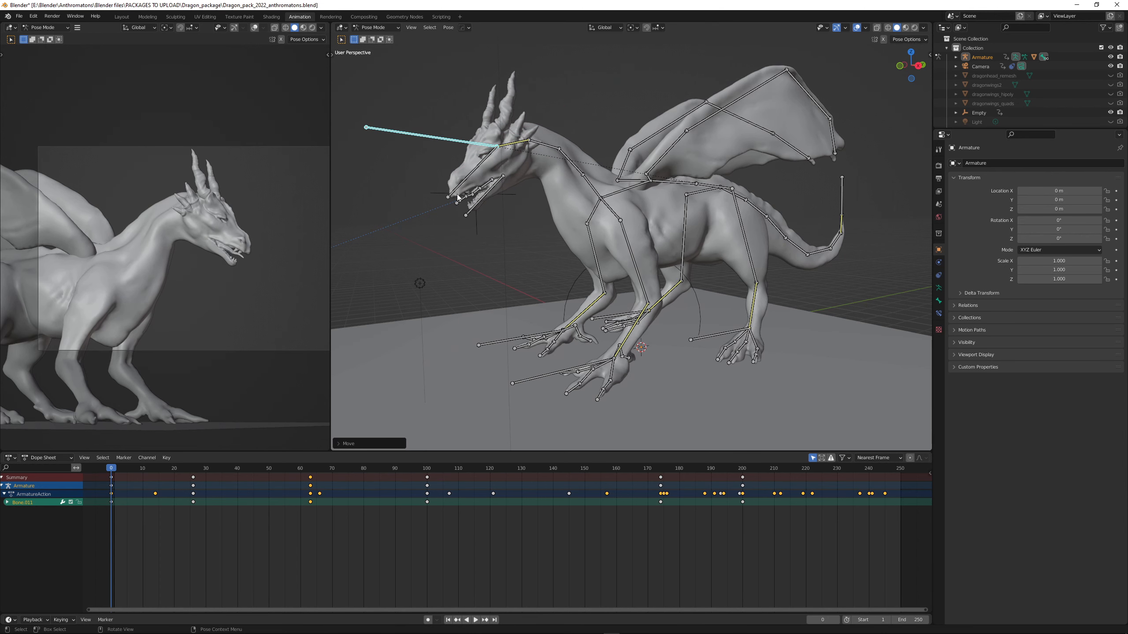
Try to rotate the head control bone in the view plane
{"action": "key", "text": "r"}
{"action": "left_click", "coordinate": [438, 121]}
{"action": "key", "text": "ctrl+z"}
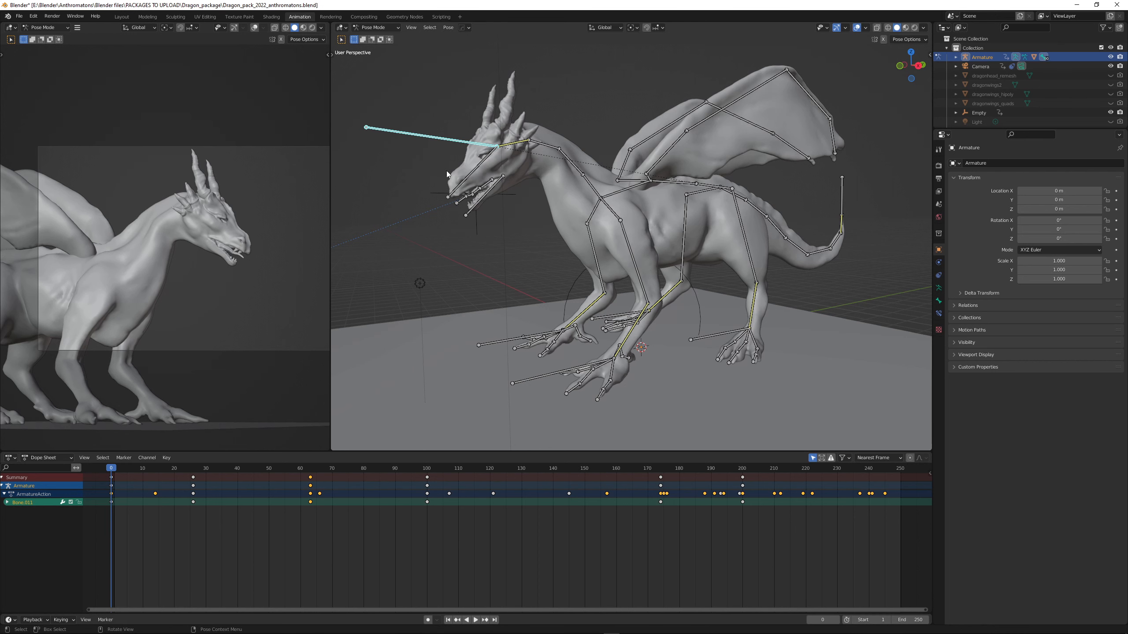
Select the bone running through the dragon's skull and snout and rotate it about the global Y axis
{"action": "left_click", "coordinate": [472, 168]}
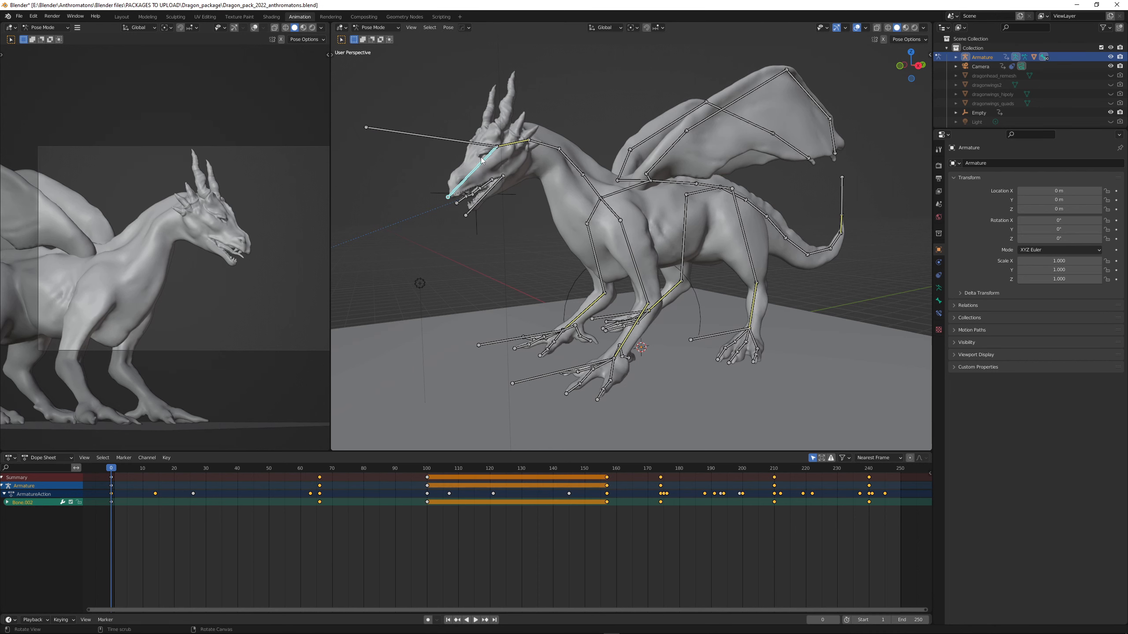
{"action": "mouse_move", "coordinate": [481, 157]}
{"action": "middle_mouse_down"}
{"action": "mouse_move", "coordinate": [493, 161]}
{"action": "mouse_move", "coordinate": [482, 169]}
{"action": "middle_mouse_up"}
{"action": "key", "text": "r"}
{"action": "key", "text": "x"}
{"action": "key", "text": "z"}
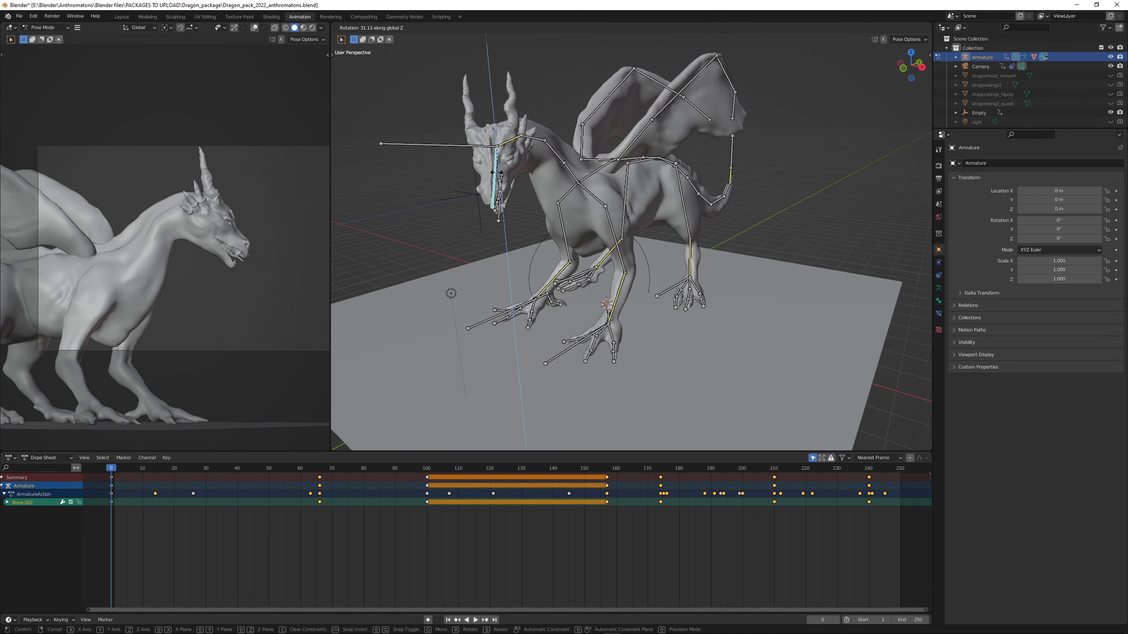
{"action": "key", "text": "y"}
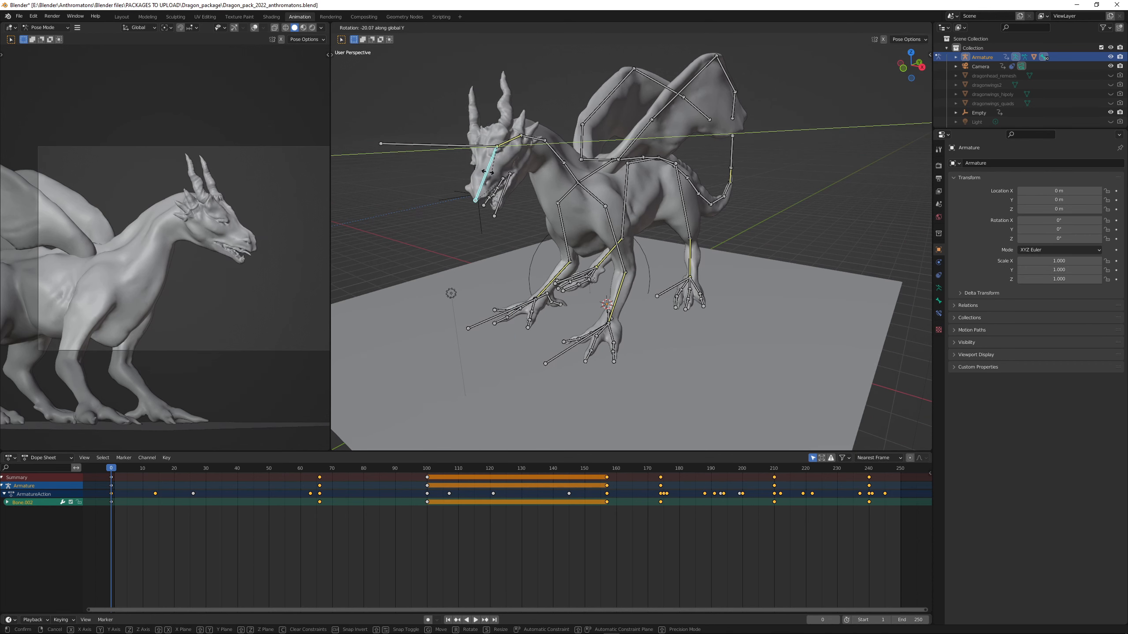
{"action": "left_click", "coordinate": [464, 176]}
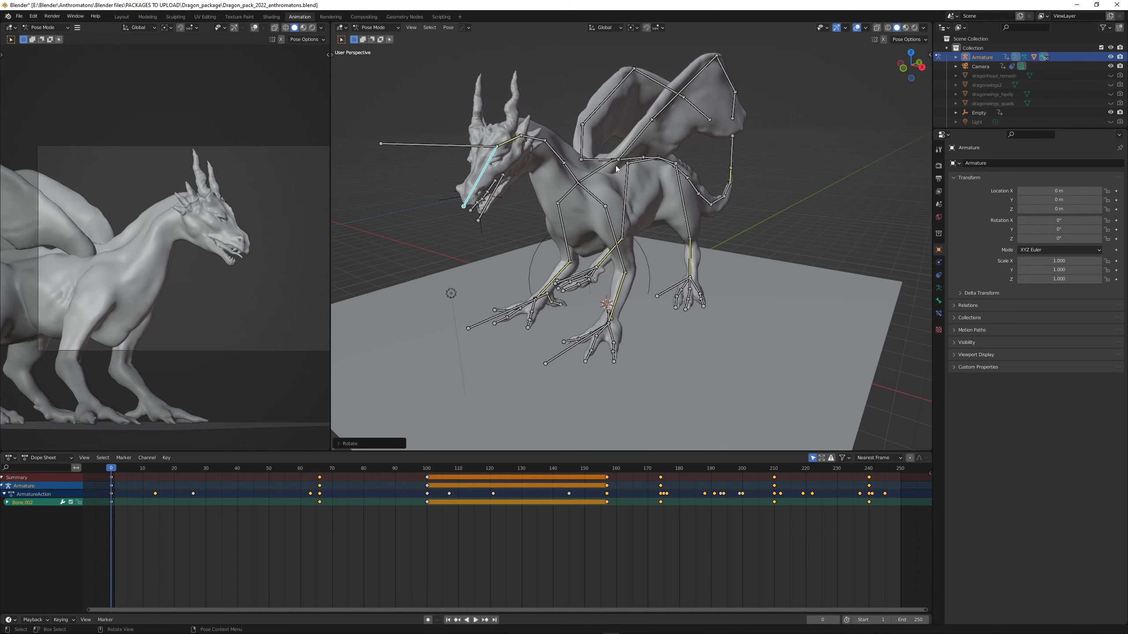
Select the mid-back spine bone and rotate it slightly, both freely and about the global X axis
{"action": "scroll", "coordinate": [616, 169], "scroll_direction": "up", "scroll_amount": 2}
{"action": "middle_click_drag", "start_coordinate": [609, 178], "coordinate": [711, 169]}
{"action": "left_click", "coordinate": [735, 166]}
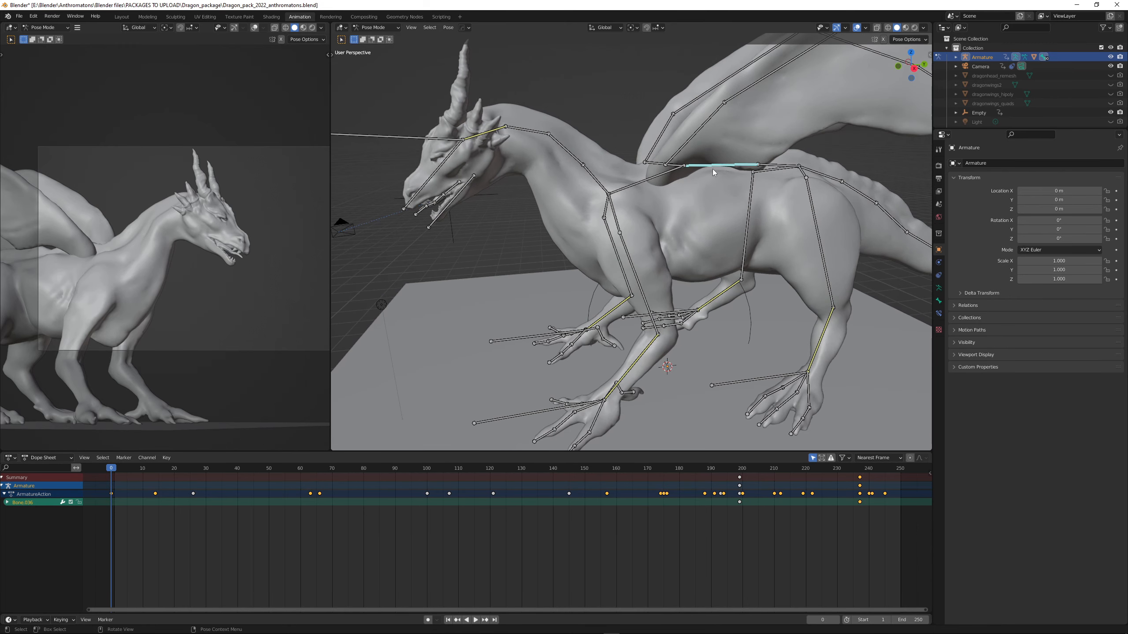
{"action": "key", "text": "r"}
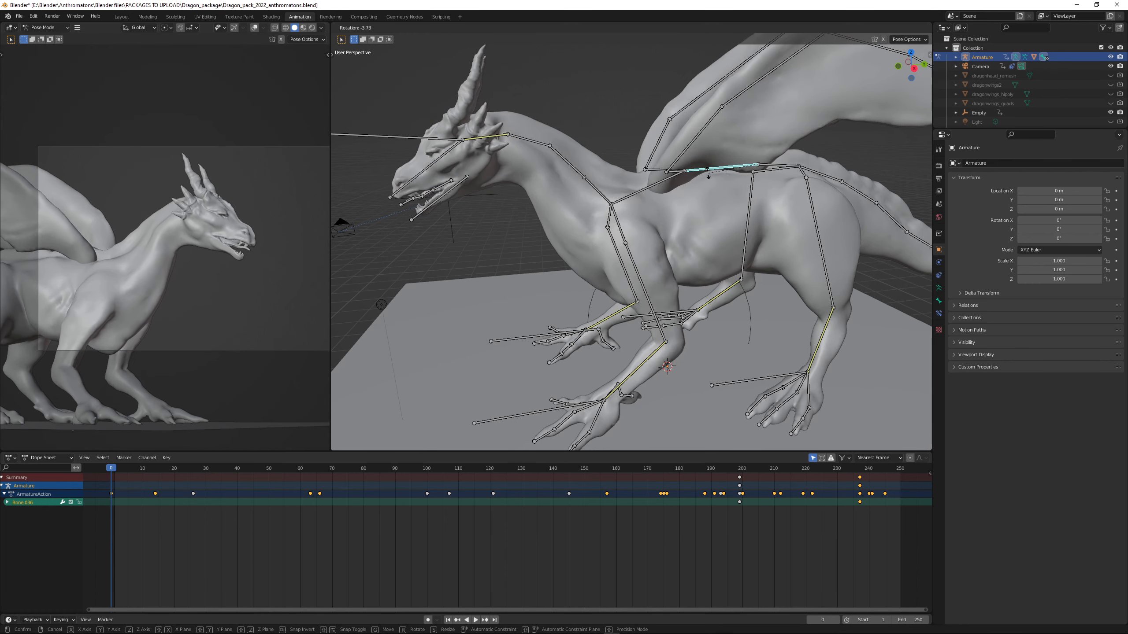
{"action": "left_click", "coordinate": [707, 172]}
{"action": "key", "text": "r"}
{"action": "key", "text": "x"}
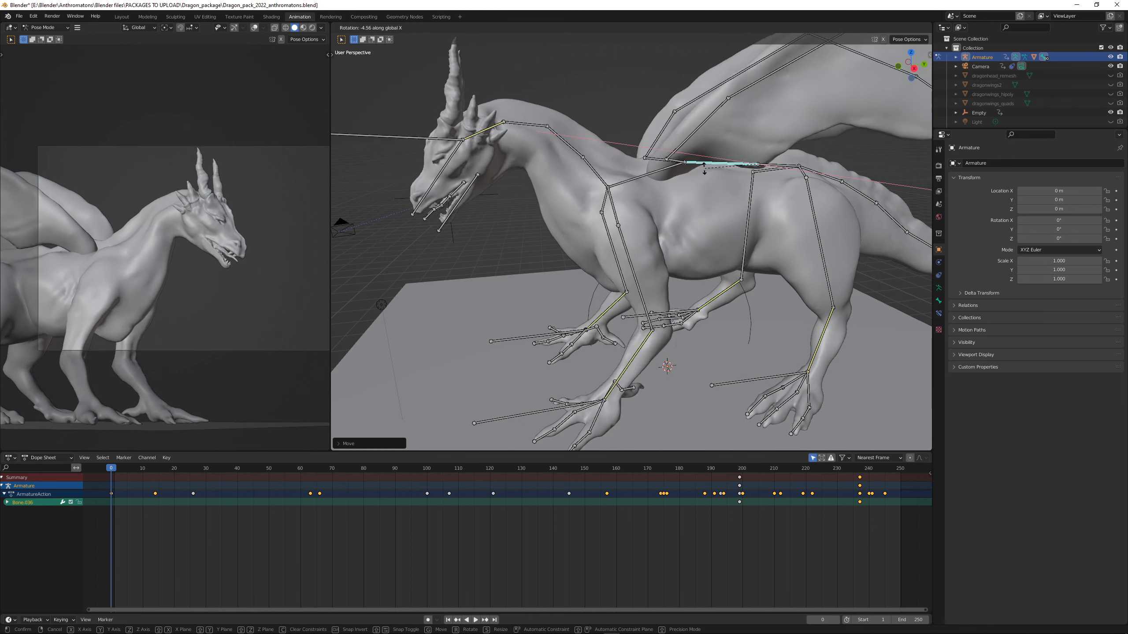
{"action": "left_click", "coordinate": [702, 171]}
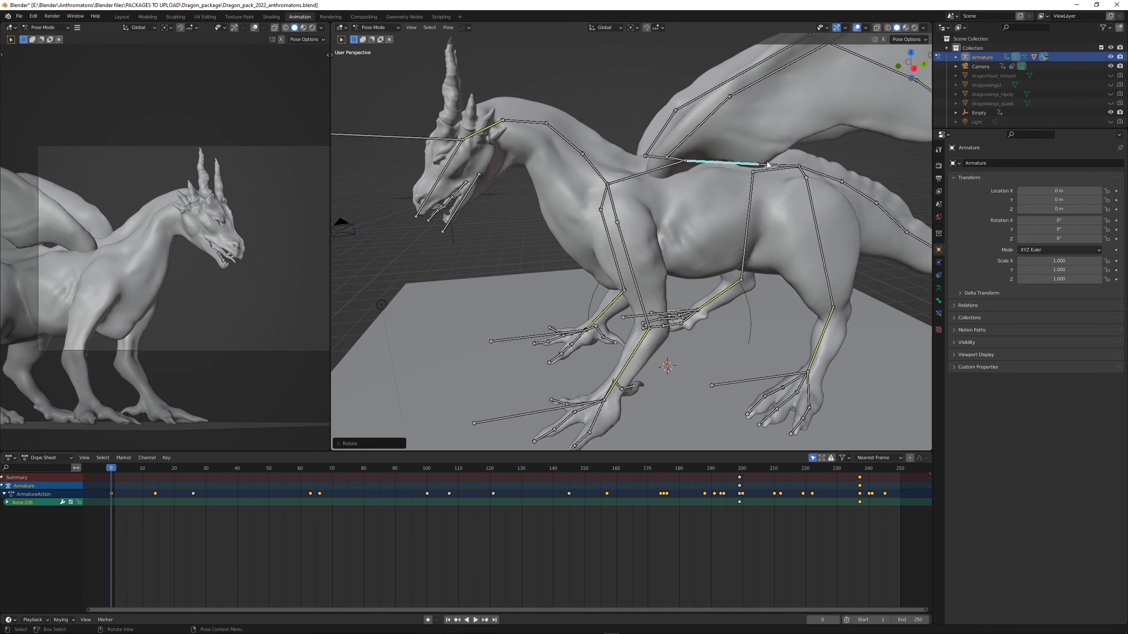
Rotate the short root bone above the hips about the global X axis to tilt the front of the body downward
{"action": "left_click", "coordinate": [769, 167]}
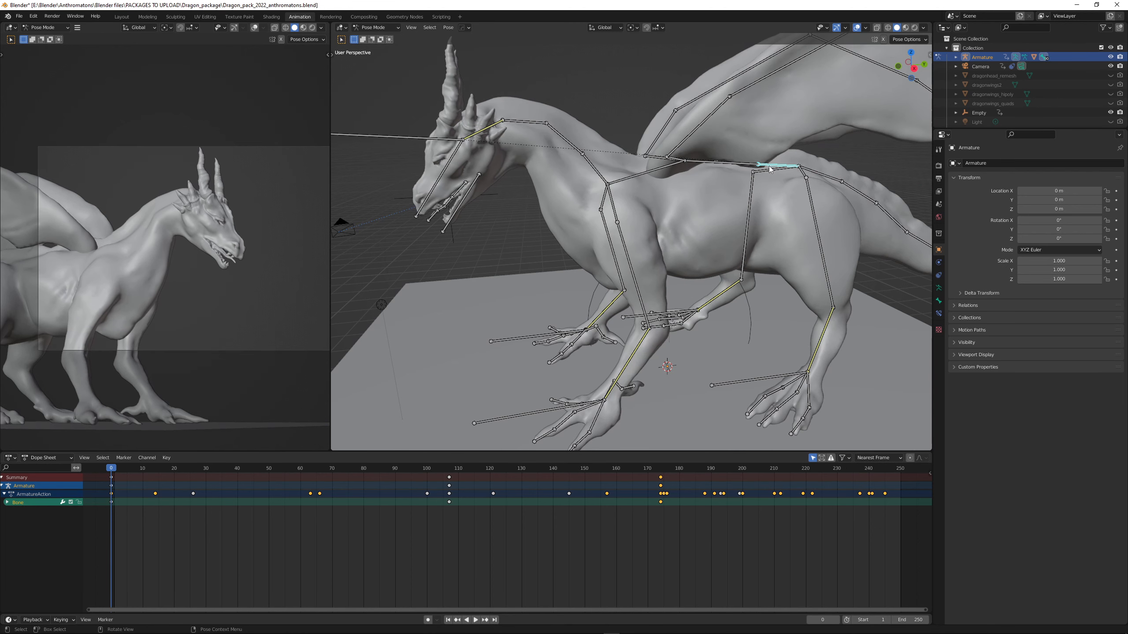
{"action": "key", "text": "r"}
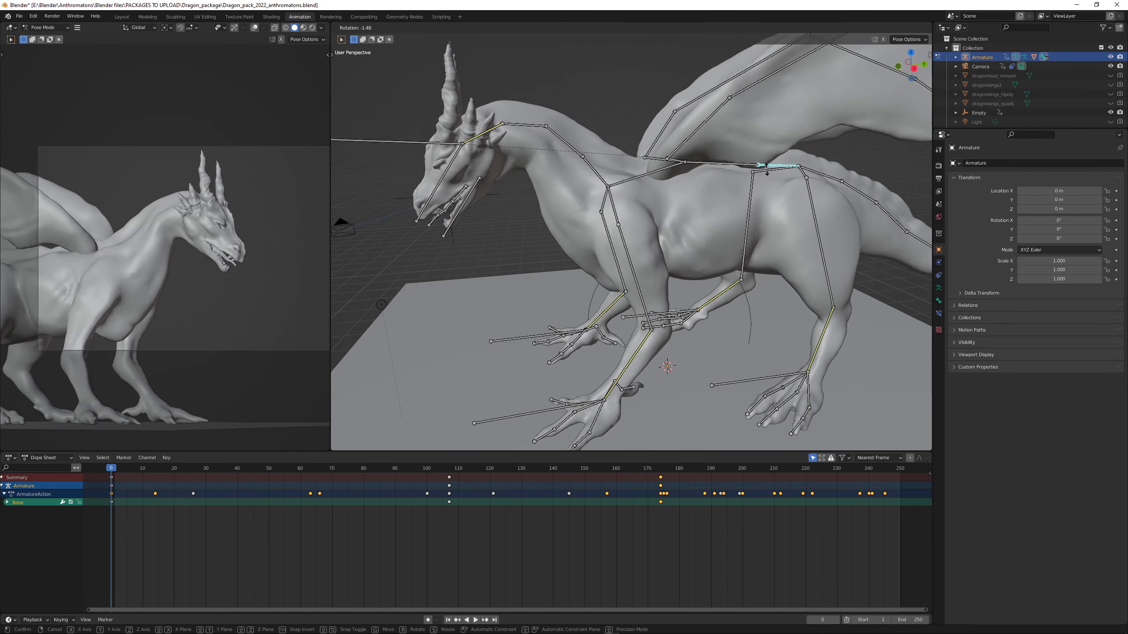
{"action": "key", "text": "x"}
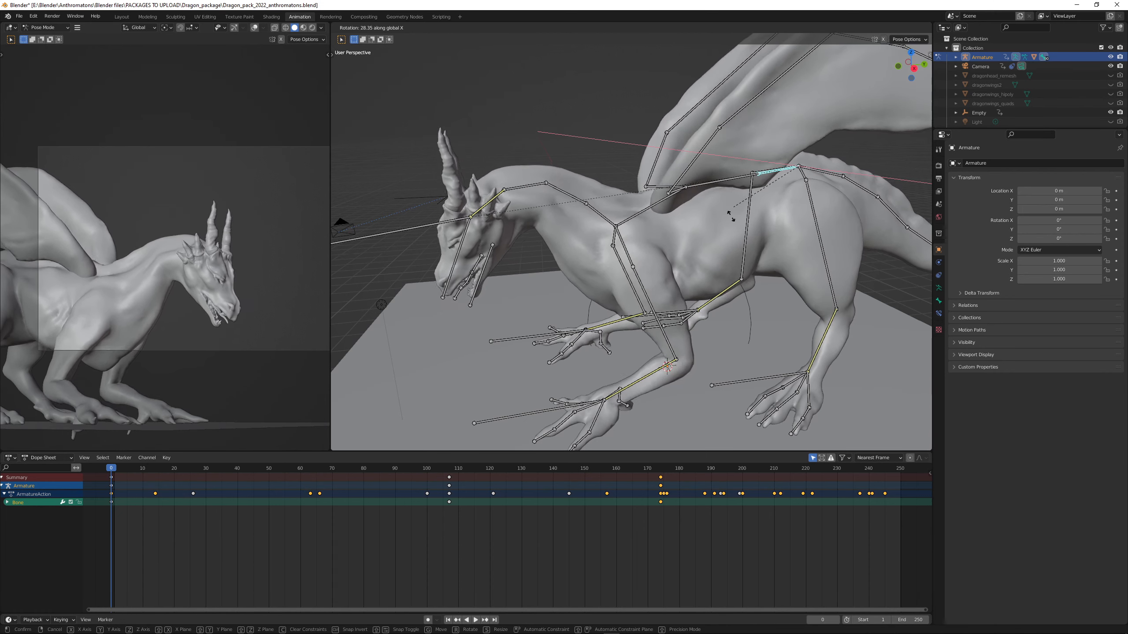
{"action": "left_click", "coordinate": [737, 180]}
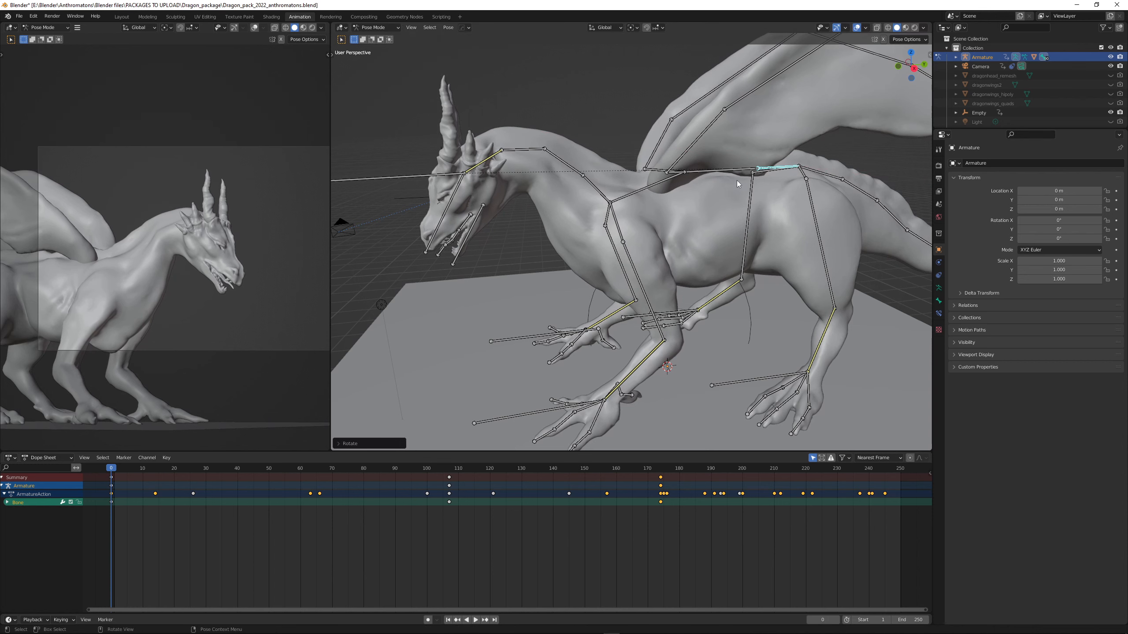
Lower the hip root bone along the global Z axis so the dragon crouches on its planted feet
{"action": "key", "text": "g"}
{"action": "key", "text": "z"}
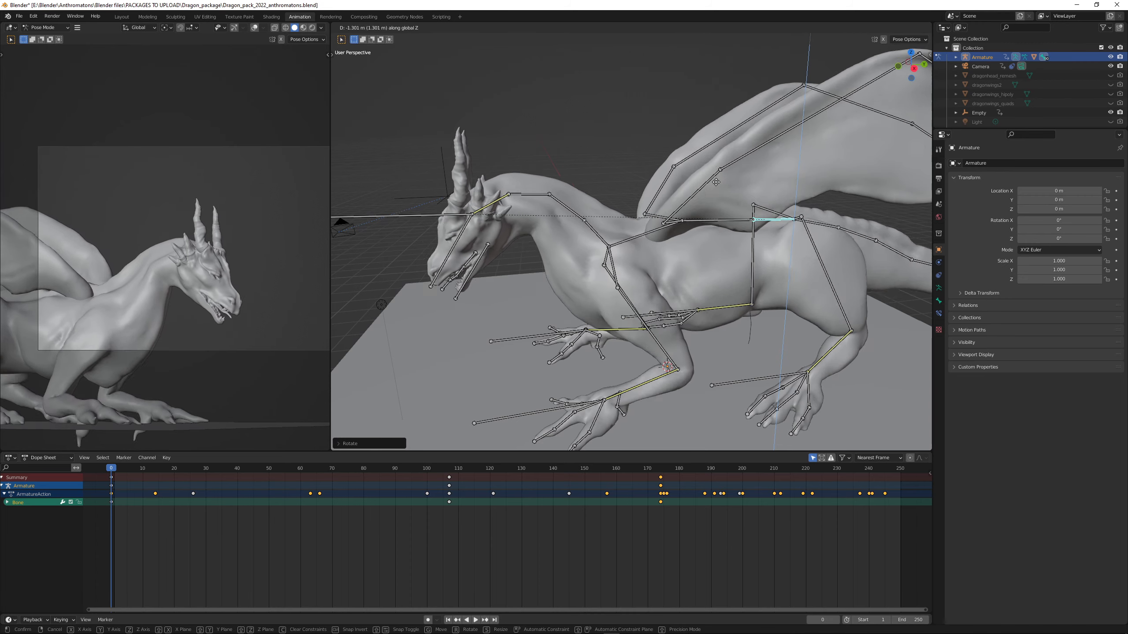
{"action": "left_click", "coordinate": [717, 226]}
{"action": "middle_click_drag", "start_coordinate": [718, 226], "coordinate": [740, 206]}
{"action": "scroll", "coordinate": [742, 206], "scroll_direction": "down", "scroll_amount": 4}
{"action": "scroll", "coordinate": [848, 214], "scroll_direction": "up", "scroll_amount": 3}
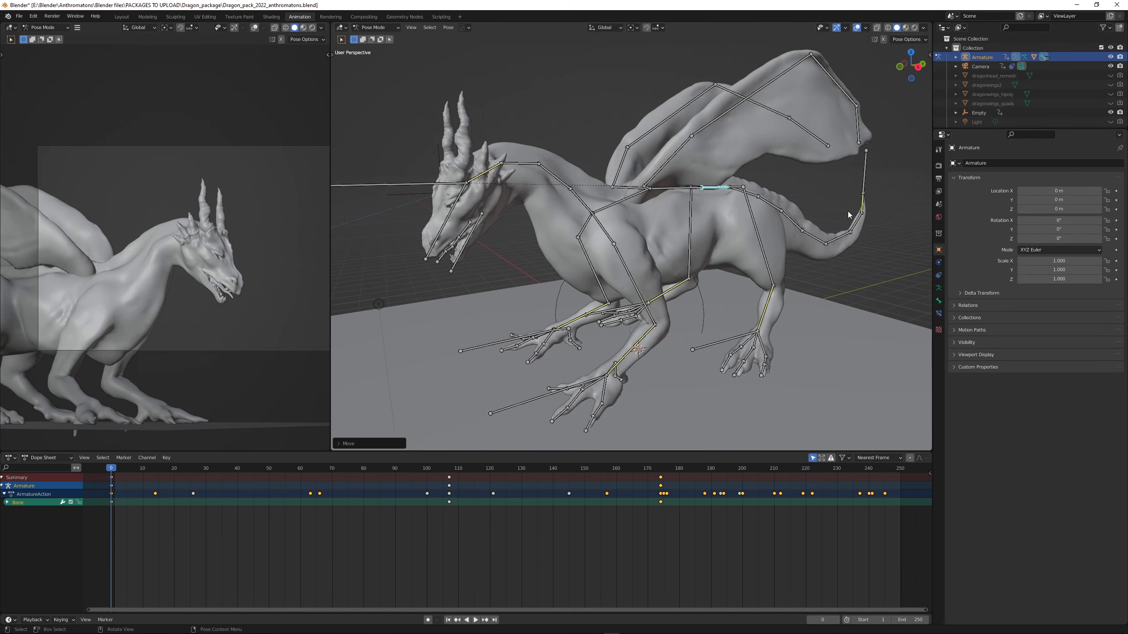
Raise the hip root bone about 3.9 m along the global Z axis, stretching the legs
{"action": "key", "text": "g"}
{"action": "key", "text": "z"}
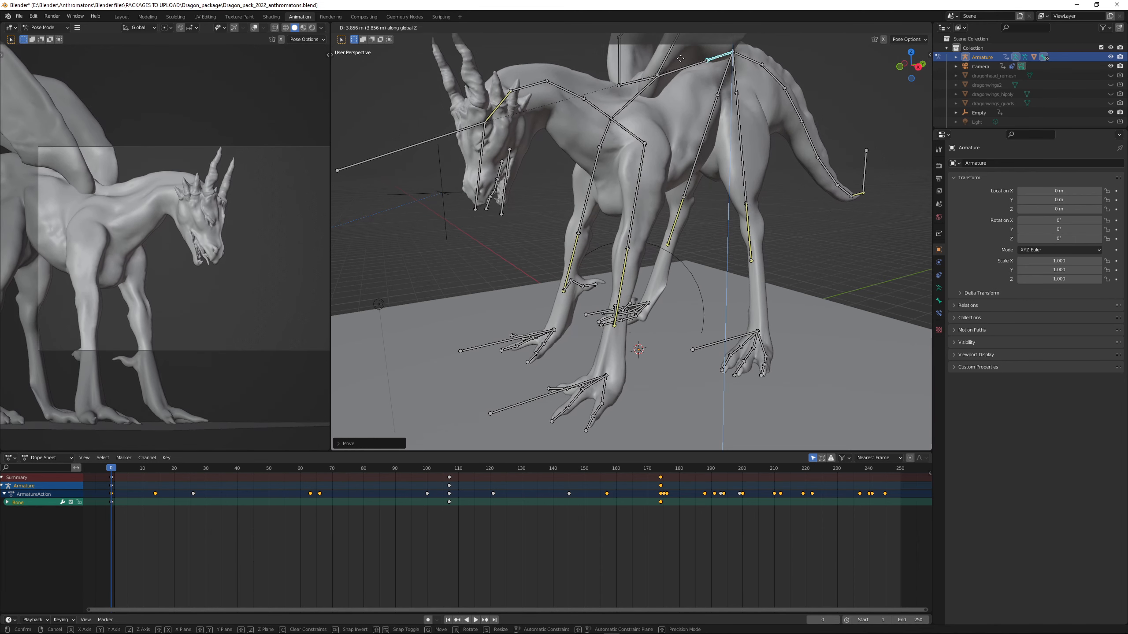
{"action": "left_click", "coordinate": [628, 318]}
Try to raise all four foot control bones together along the global Z axis
{"action": "left_click", "coordinate": [710, 348]}
{"action": "left_click", "coordinate": [587, 315], "text": "shift"}
{"action": "left_click", "coordinate": [485, 349], "text": "shift"}
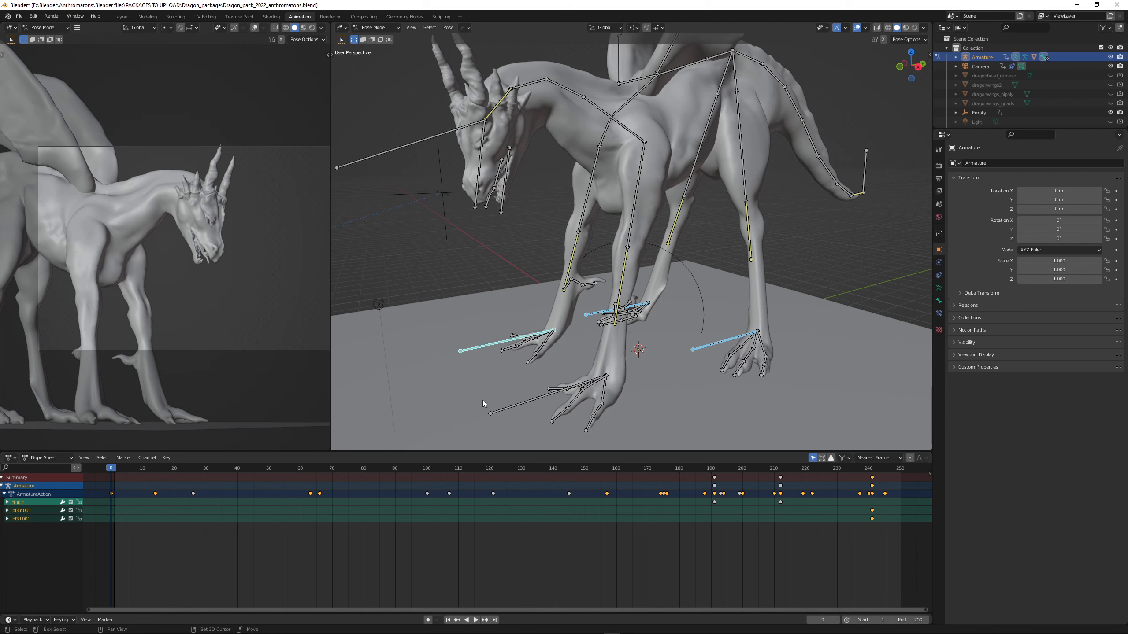
{"action": "left_click", "coordinate": [516, 405], "text": "shift"}
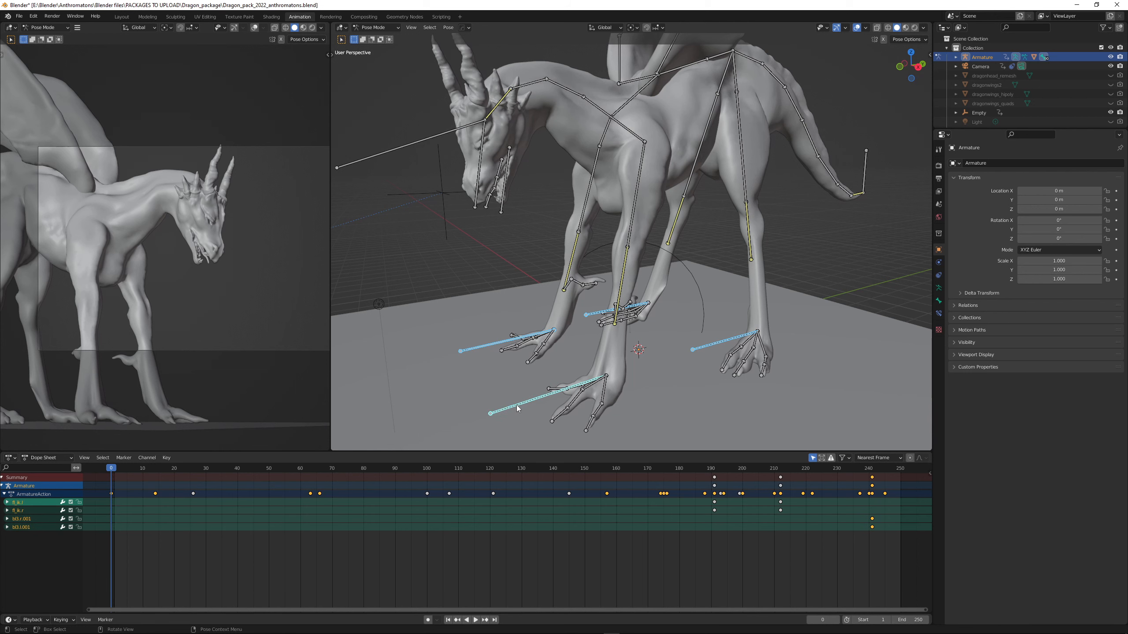
{"action": "key", "text": "g"}
{"action": "key", "text": "z"}
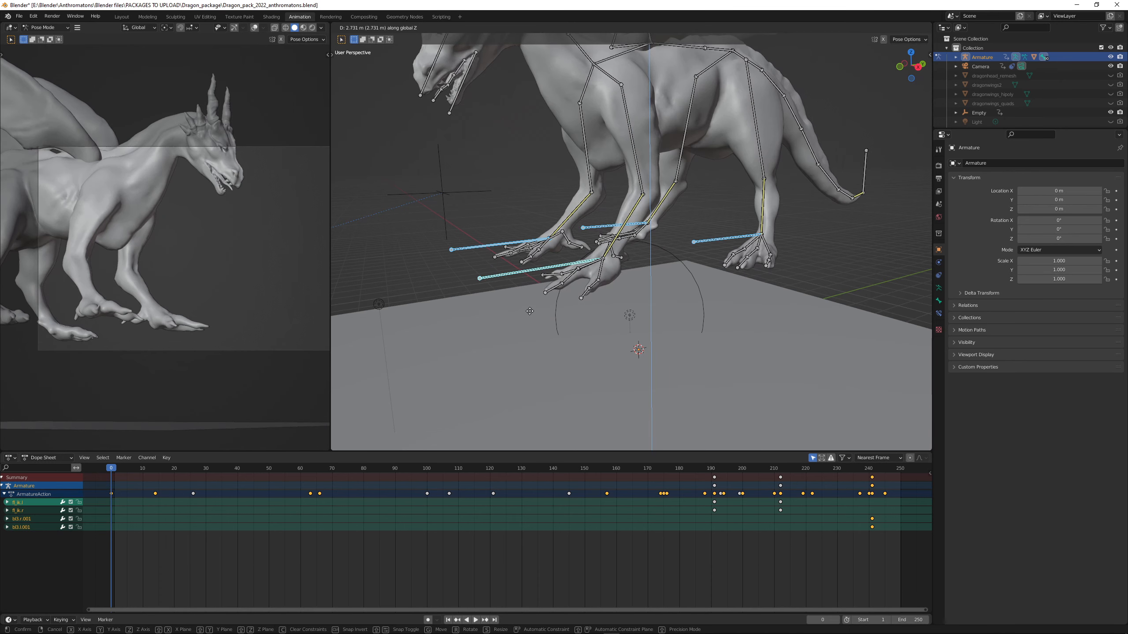
{"action": "right_click", "coordinate": [530, 311]}
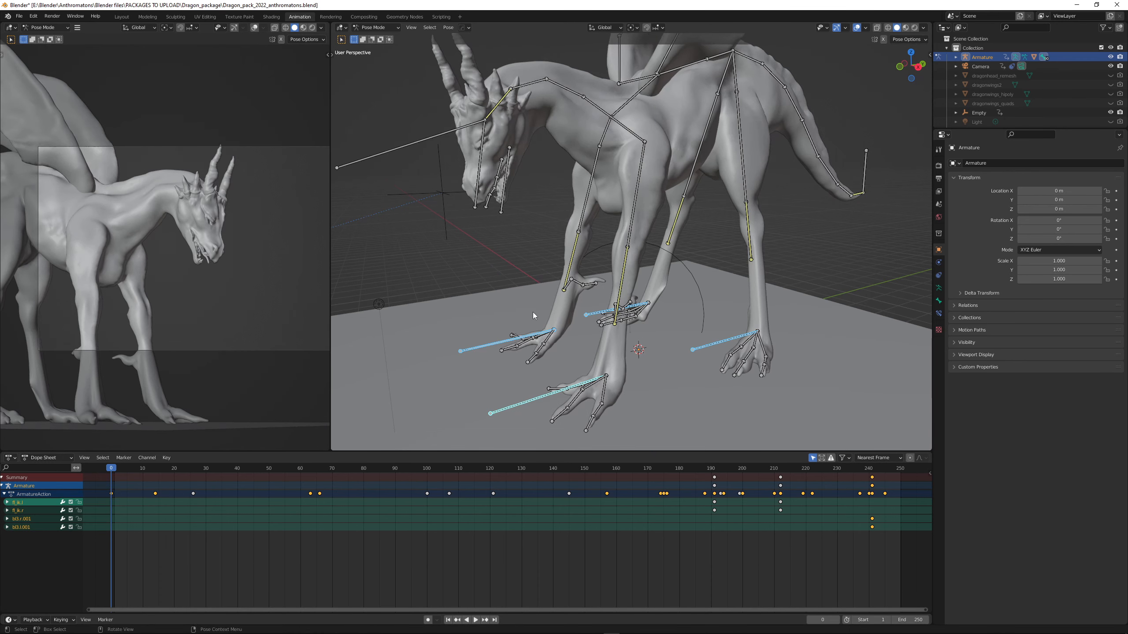
Lower the hip root bone along the global Z axis to bring the body back down over the feet
{"action": "left_click", "coordinate": [718, 56]}
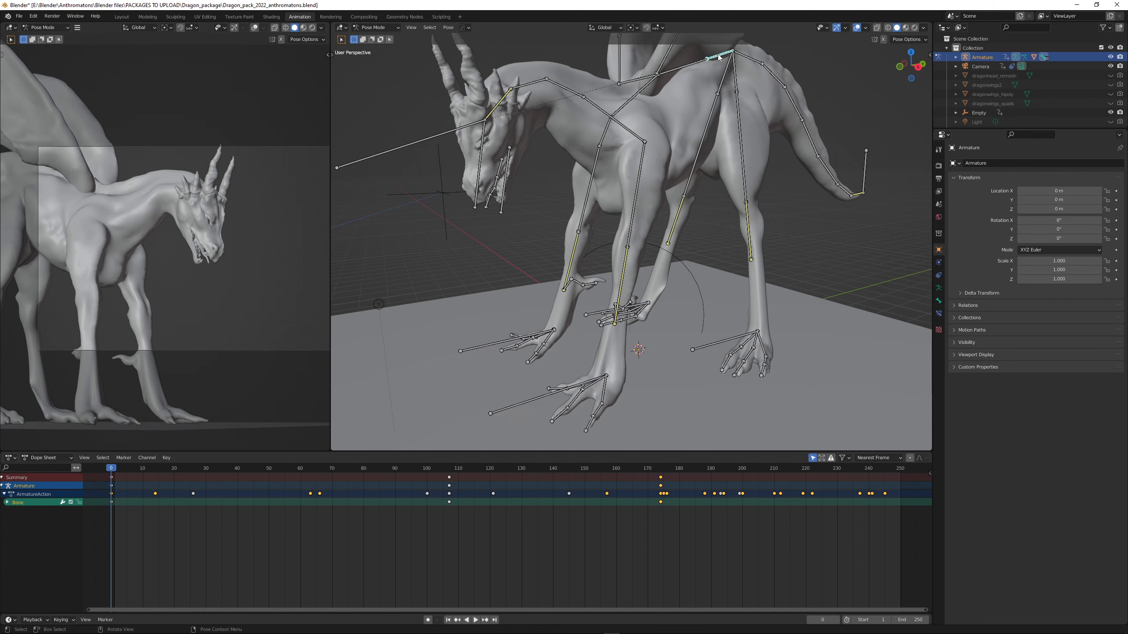
{"action": "key", "text": "g"}
{"action": "key", "text": "z"}
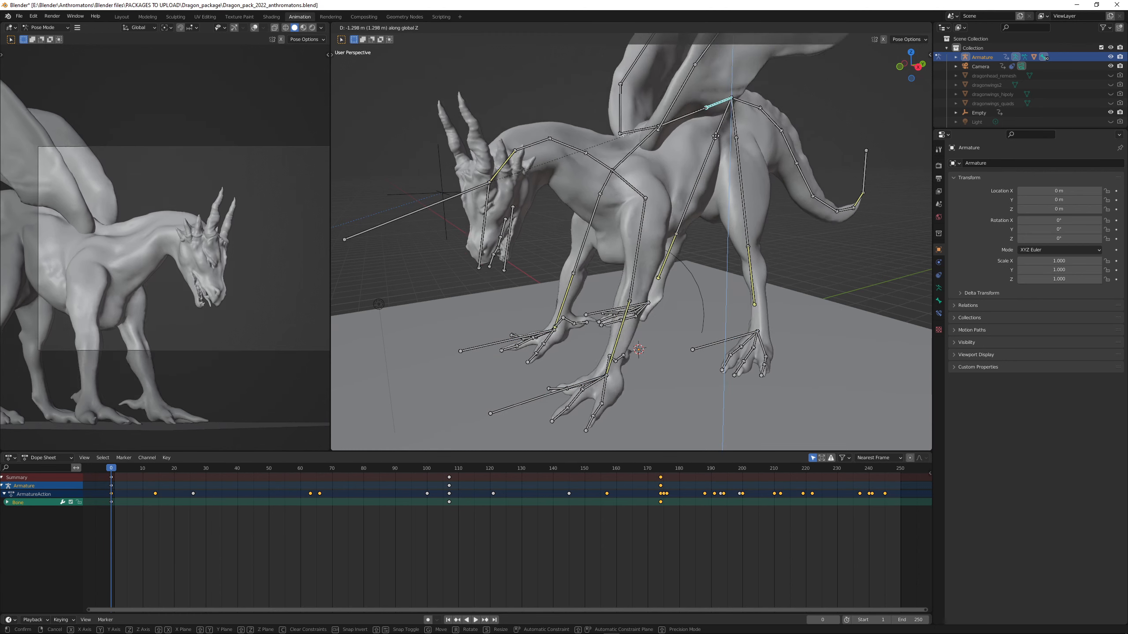
{"action": "right_click", "coordinate": [716, 146]}
Rotate the mid-back spine bone about the global X axis to dip the chest and tip the head forward
{"action": "left_click", "coordinate": [675, 155]}
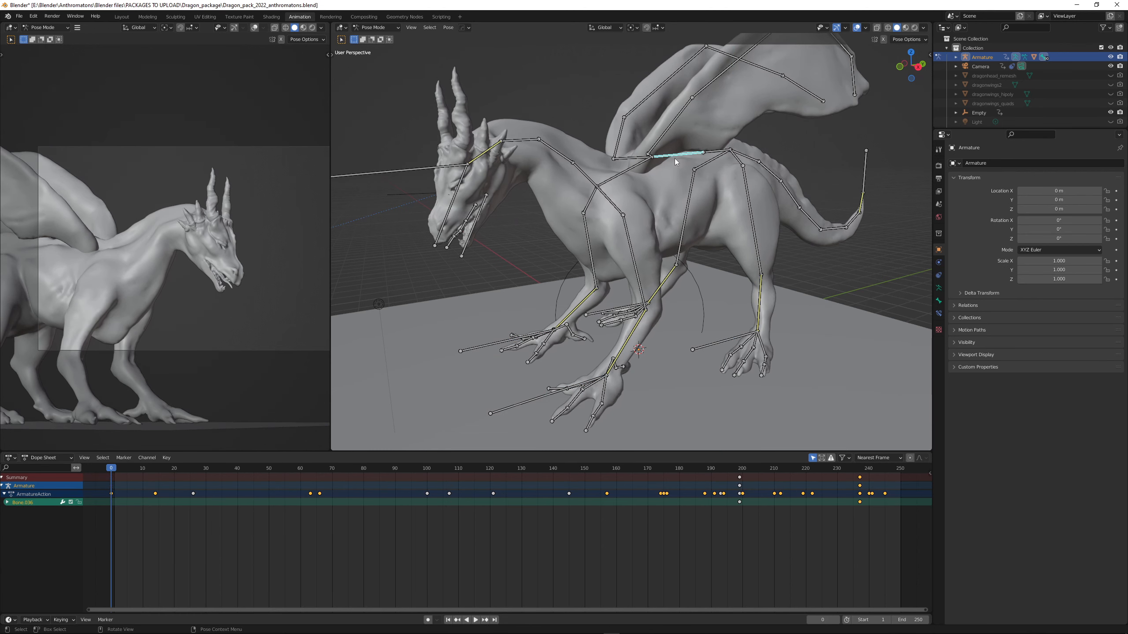
{"action": "key", "text": "r"}
{"action": "key", "text": "x"}
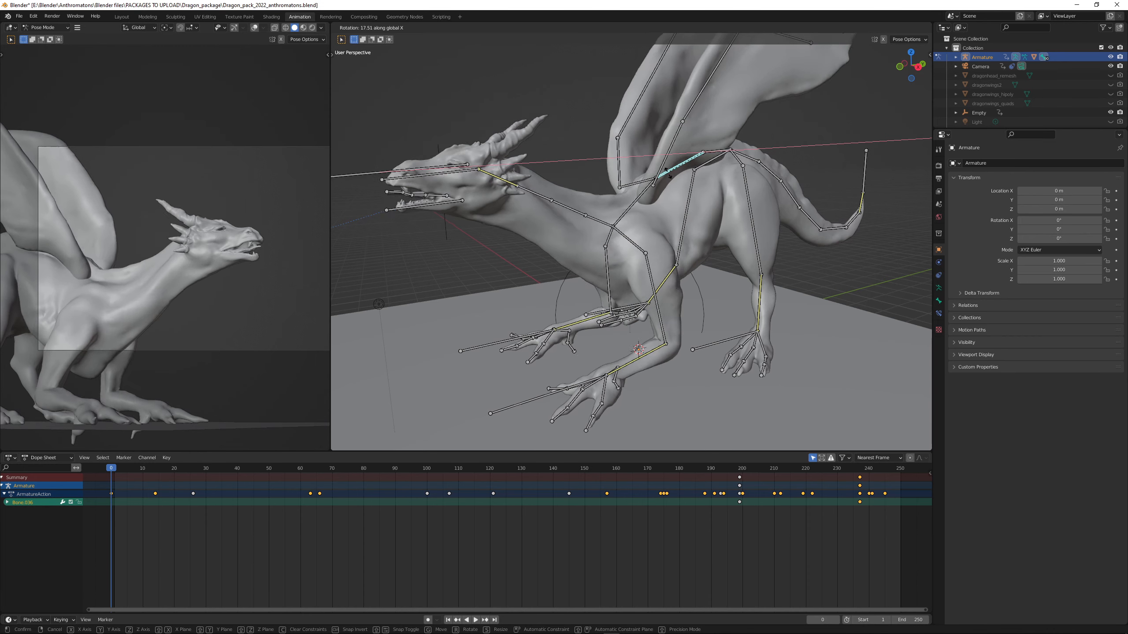
{"action": "left_click", "coordinate": [669, 168]}
Rotate the dragon's lower jaw bone very slightly about the global X axis
{"action": "left_click", "coordinate": [456, 173]}
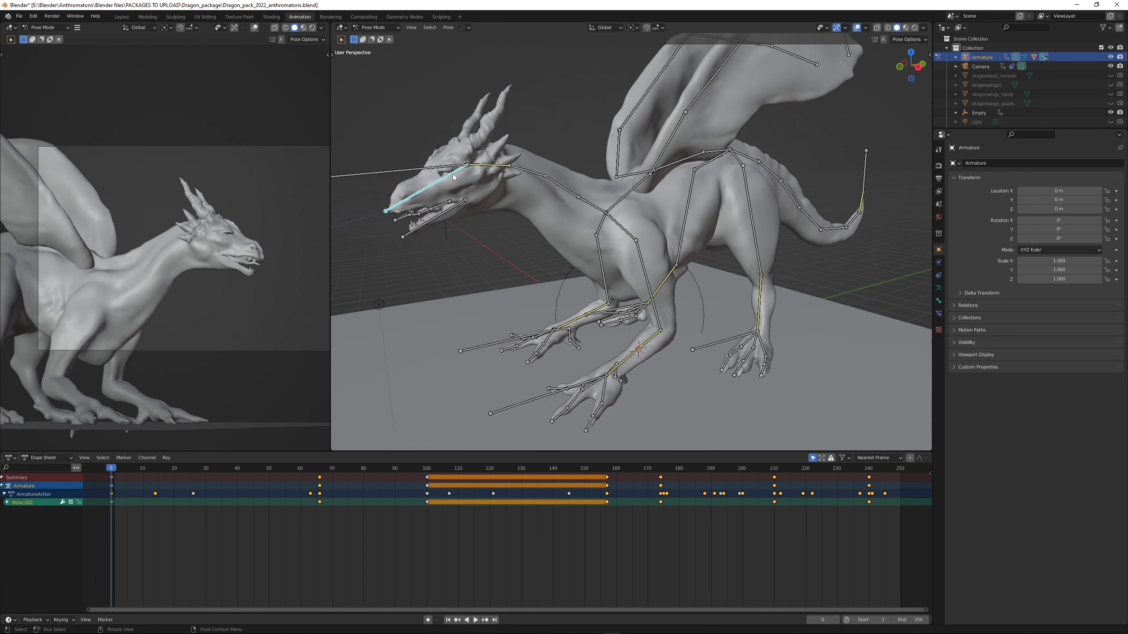
{"action": "left_click", "coordinate": [439, 222]}
{"action": "key", "text": "r"}
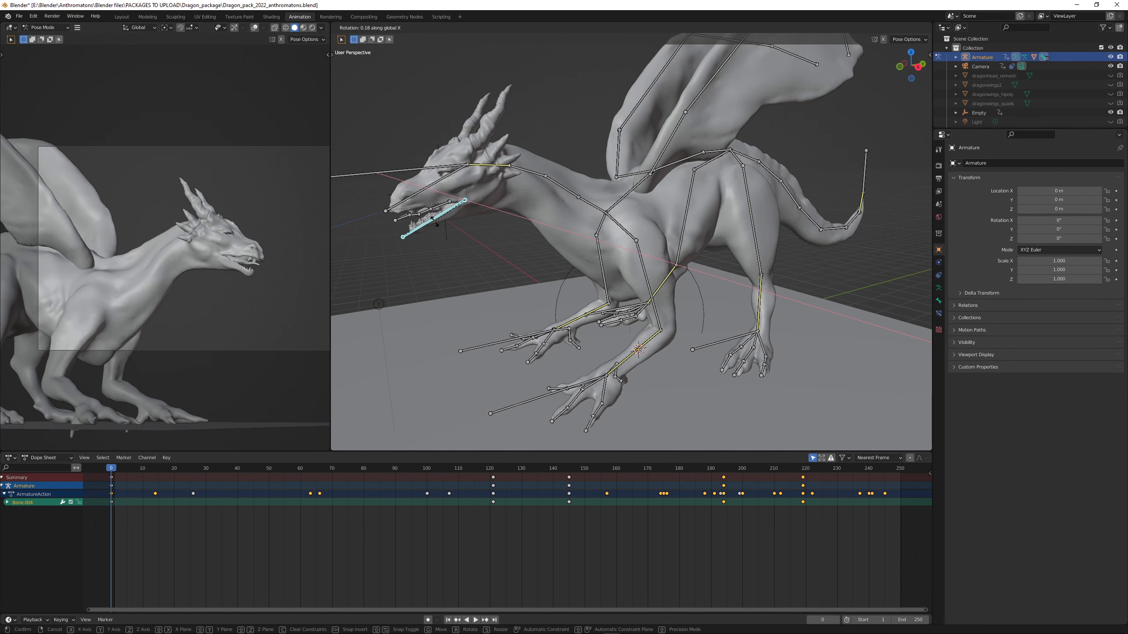
{"action": "left_click", "coordinate": [435, 221]}
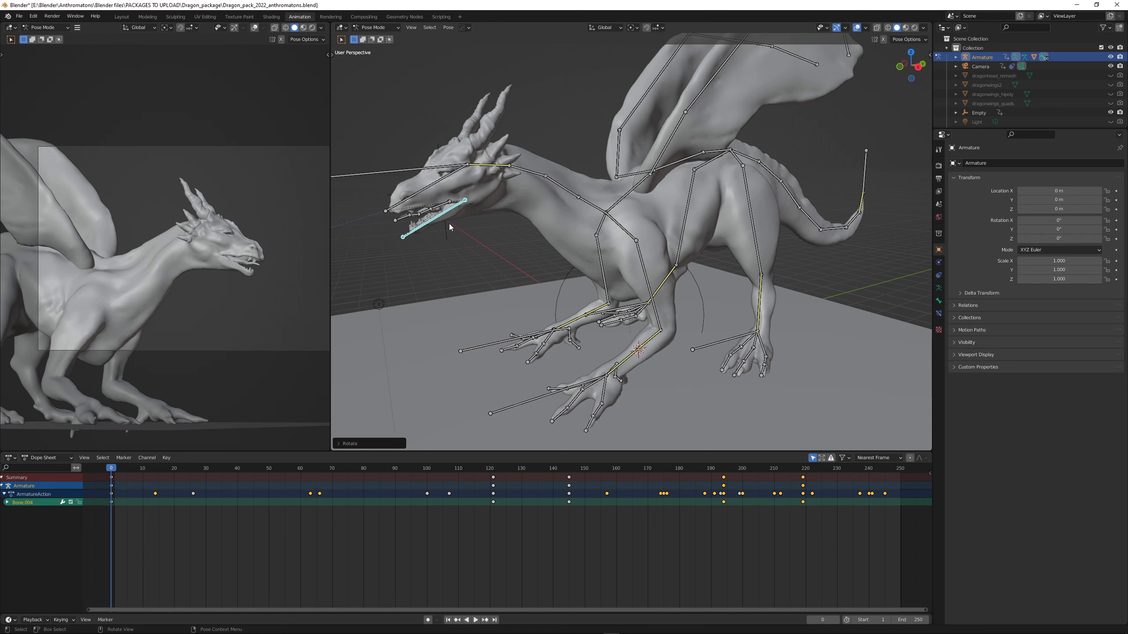
Raise the head control bone in front of the face about 0.51 m along the global Z axis
{"action": "left_click", "coordinate": [409, 171]}
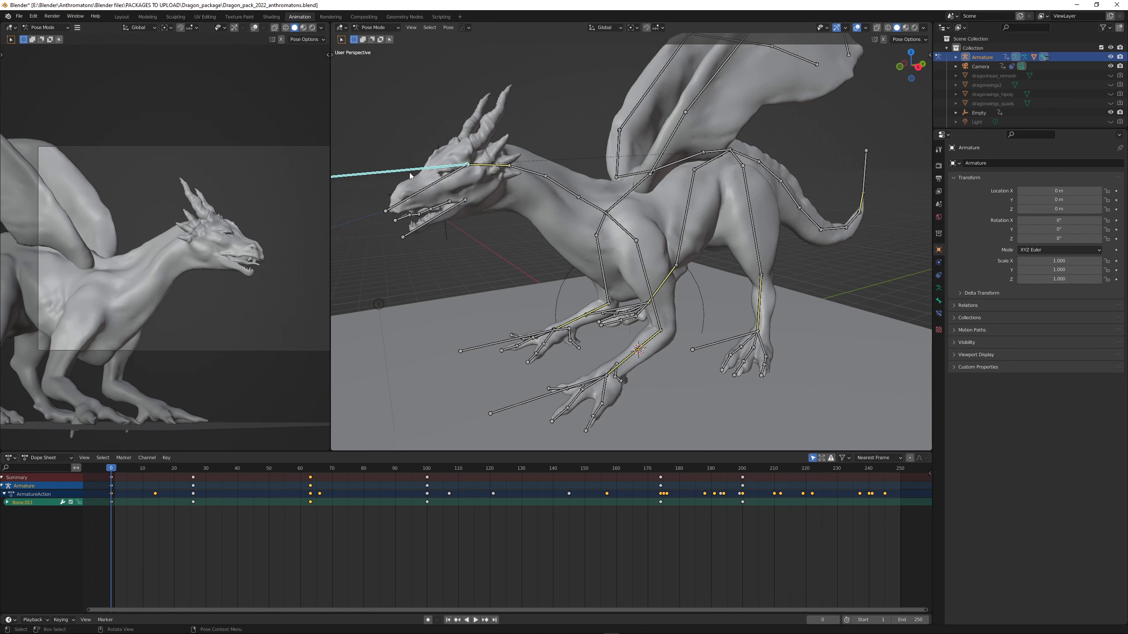
{"action": "scroll", "coordinate": [444, 182], "scroll_direction": "down", "scroll_amount": 2}
{"action": "scroll", "coordinate": [415, 150], "scroll_direction": "up", "scroll_amount": 3}
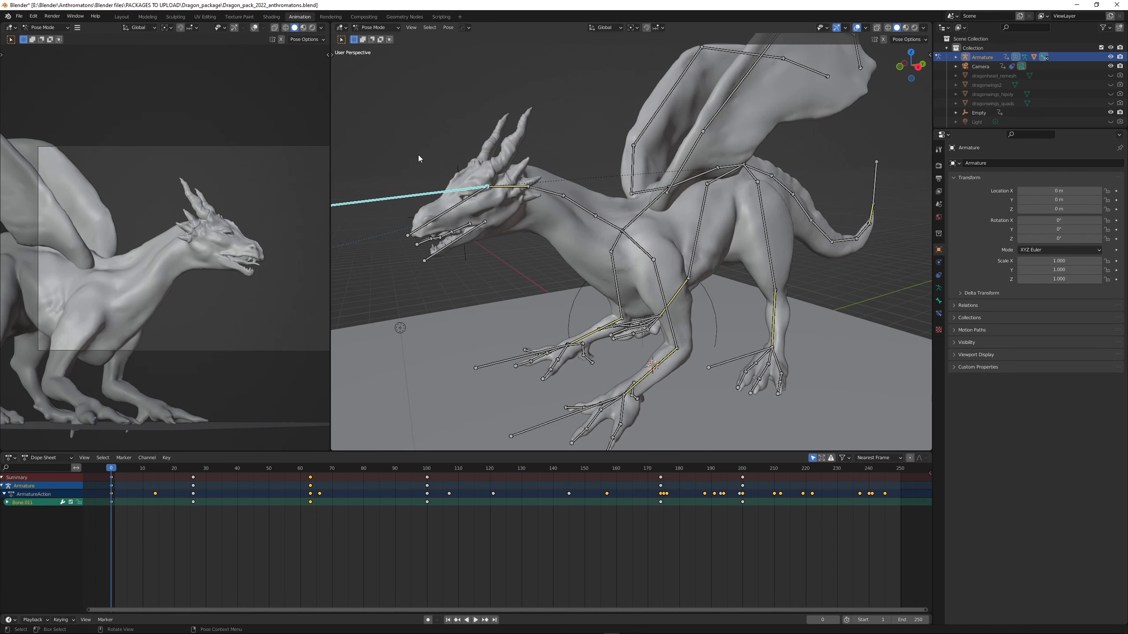
{"action": "mouse_move", "coordinate": [419, 158]}
{"action": "middle_mouse_down"}
{"action": "mouse_move", "coordinate": [550, 156]}
{"action": "mouse_move", "coordinate": [559, 167]}
{"action": "mouse_move", "coordinate": [540, 145]}
{"action": "mouse_move", "coordinate": [433, 176]}
{"action": "mouse_move", "coordinate": [427, 167]}
{"action": "mouse_move", "coordinate": [425, 180]}
{"action": "middle_mouse_up"}
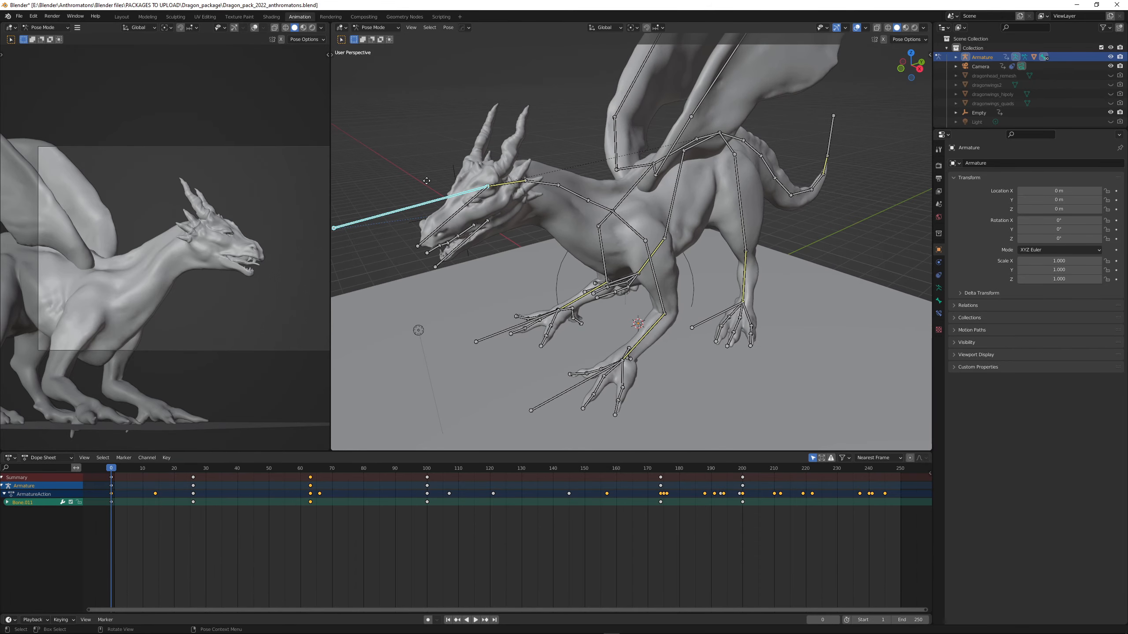
{"action": "key", "text": "g"}
{"action": "key", "text": "z"}
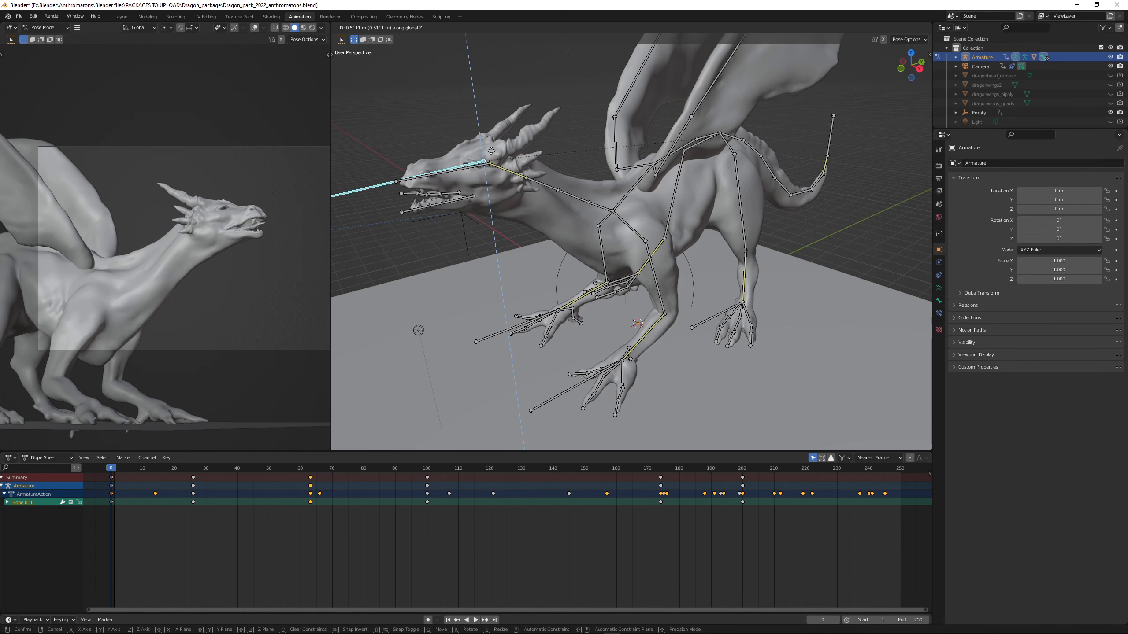
{"action": "left_click", "coordinate": [491, 151]}
Move the head control bone about 0.76 m along the global Y axis, pulling the head back toward the body
{"action": "key", "text": "g"}
{"action": "key", "text": "y"}
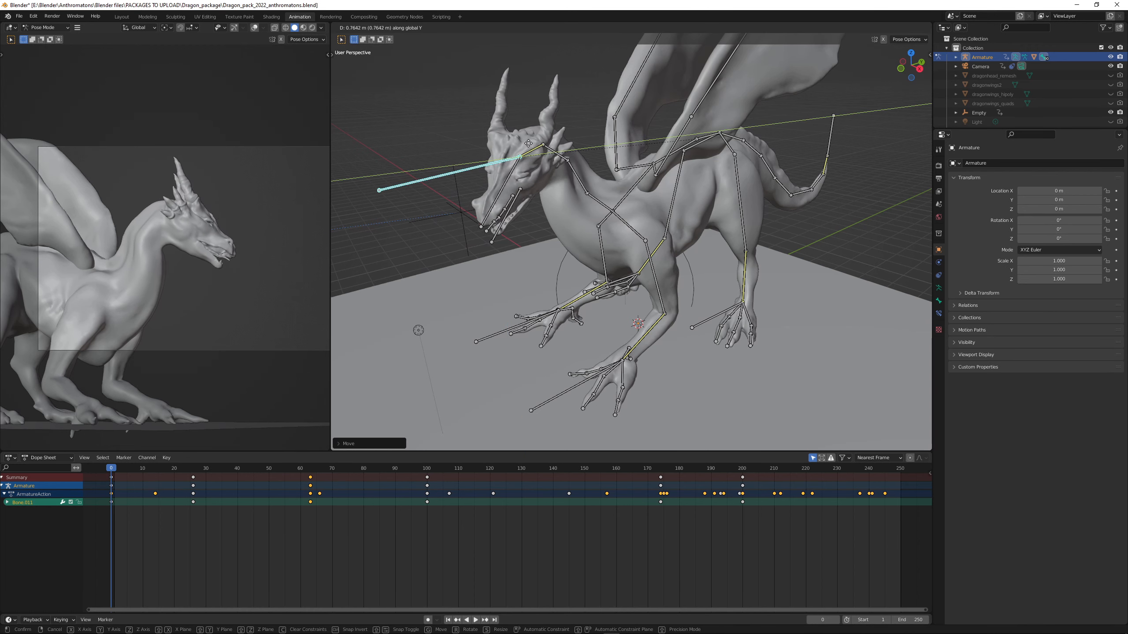
{"action": "left_click", "coordinate": [528, 143]}
{"action": "mouse_move", "coordinate": [528, 143]}
{"action": "middle_mouse_down"}
{"action": "mouse_move", "coordinate": [654, 176]}
{"action": "mouse_move", "coordinate": [604, 137]}
{"action": "mouse_move", "coordinate": [517, 138]}
{"action": "middle_mouse_up"}
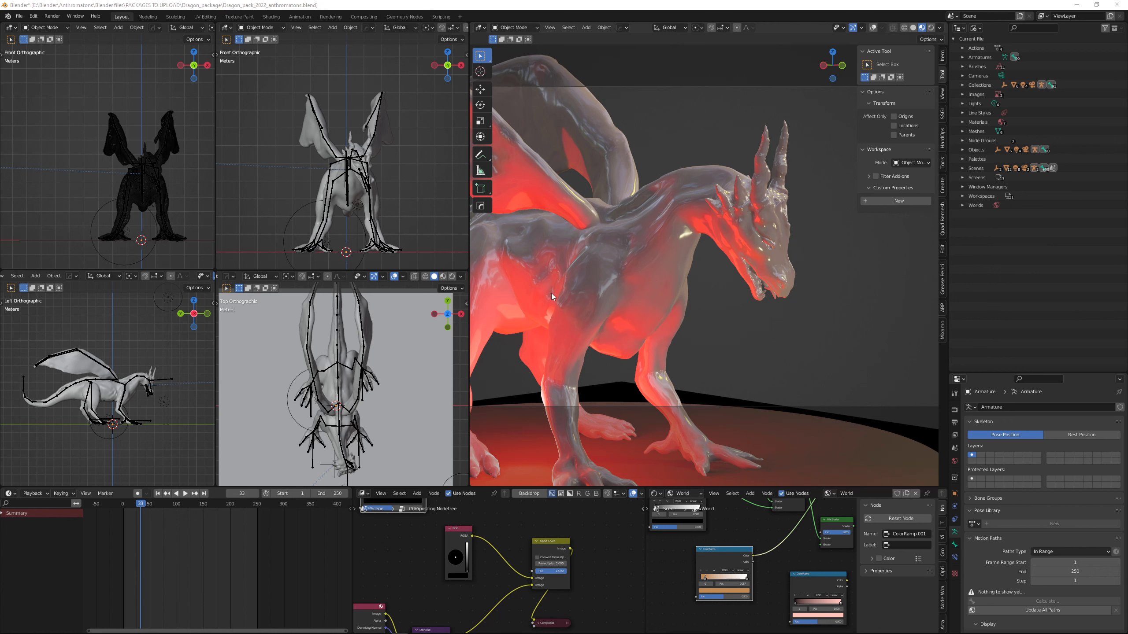
Switch the large camera viewport in the Layout workspace to wireframe shading and examine the dragon's mesh density
{"action": "left_click", "coordinate": [904, 28]}
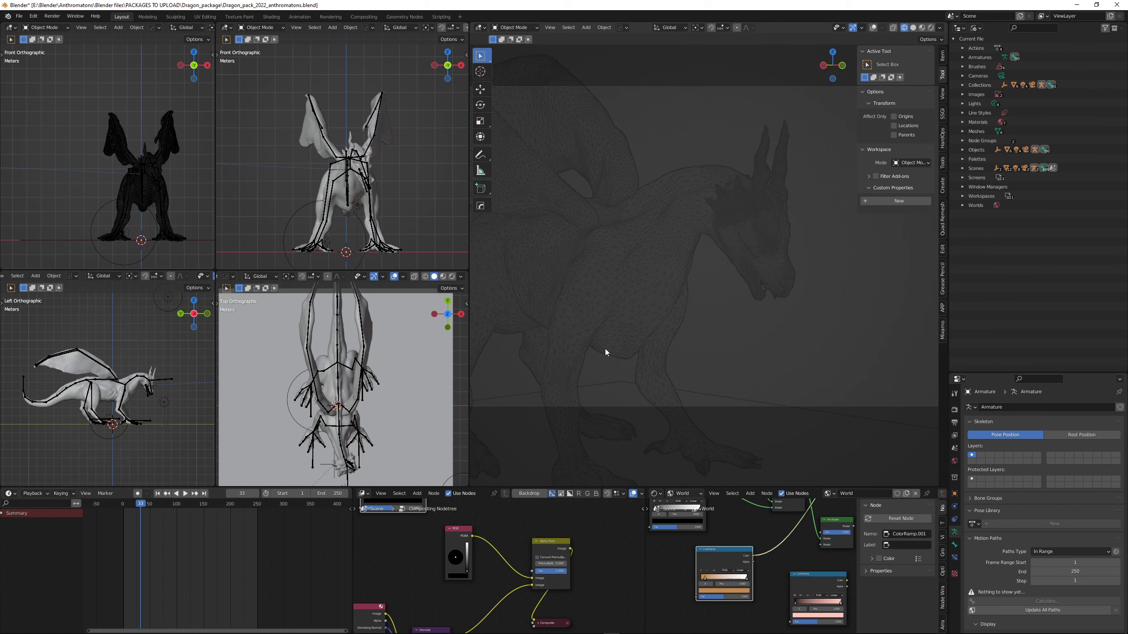
{"action": "scroll", "coordinate": [622, 317], "scroll_direction": "up", "scroll_amount": 1}
{"action": "scroll", "coordinate": [624, 318], "scroll_direction": "down", "scroll_amount": 5}
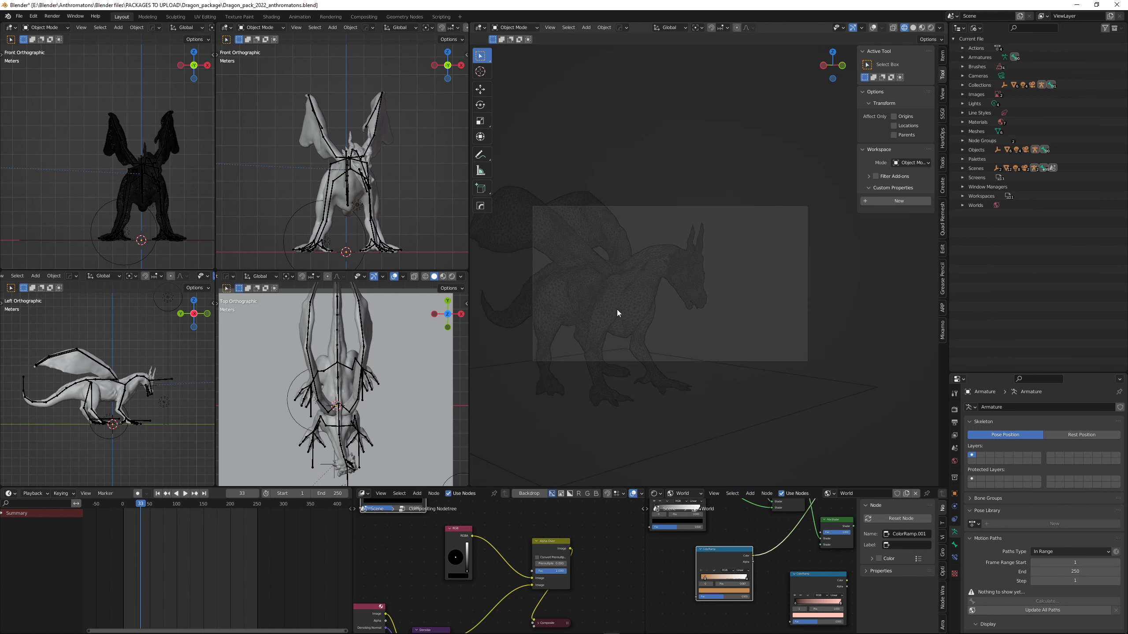
{"action": "scroll", "coordinate": [625, 292], "scroll_direction": "up", "scroll_amount": 3}
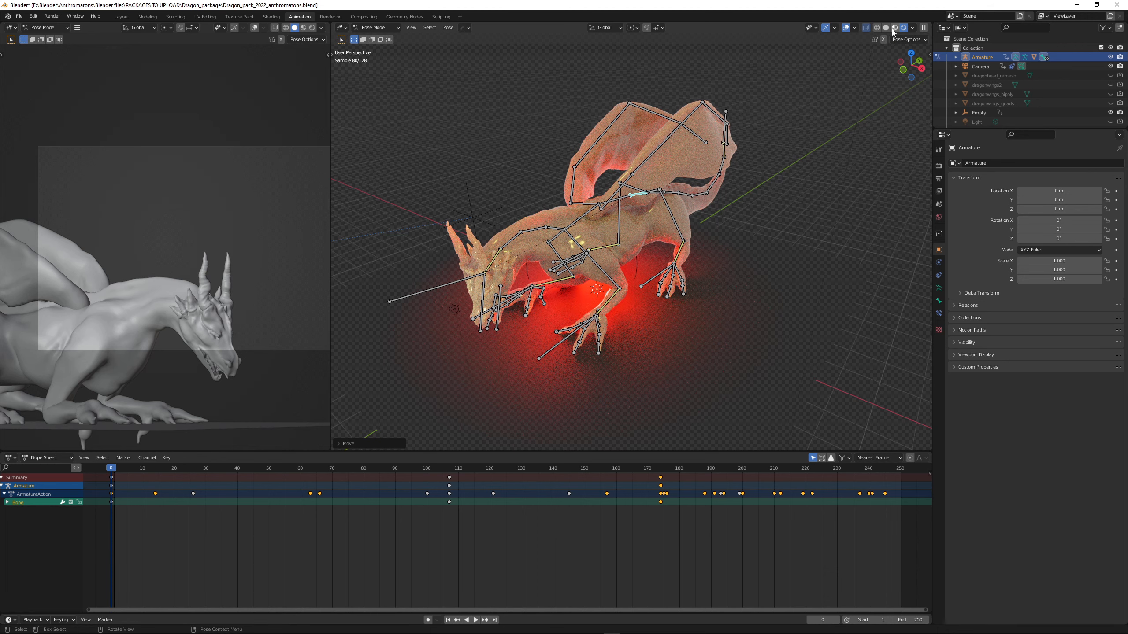
Display the posed dragon in material preview shading and clear the bone selection
{"action": "left_click", "coordinate": [895, 29]}
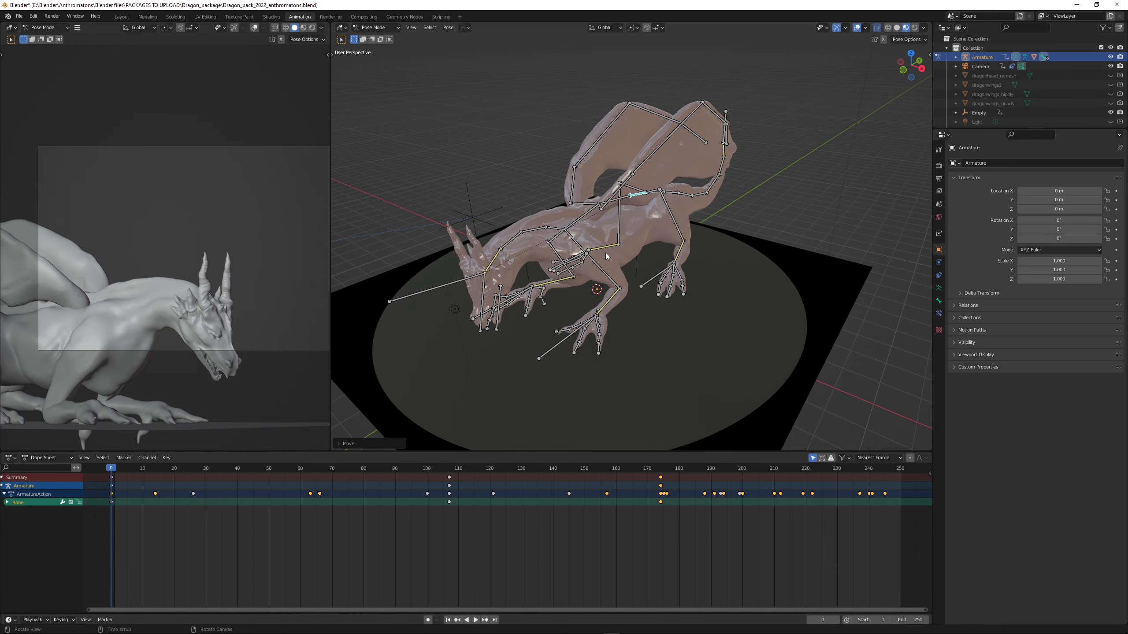
{"action": "mouse_move", "coordinate": [607, 256]}
{"action": "middle_mouse_down"}
{"action": "mouse_move", "coordinate": [698, 243]}
{"action": "mouse_move", "coordinate": [604, 262]}
{"action": "mouse_move", "coordinate": [625, 255]}
{"action": "middle_mouse_up"}
{"action": "left_click", "coordinate": [645, 235]}
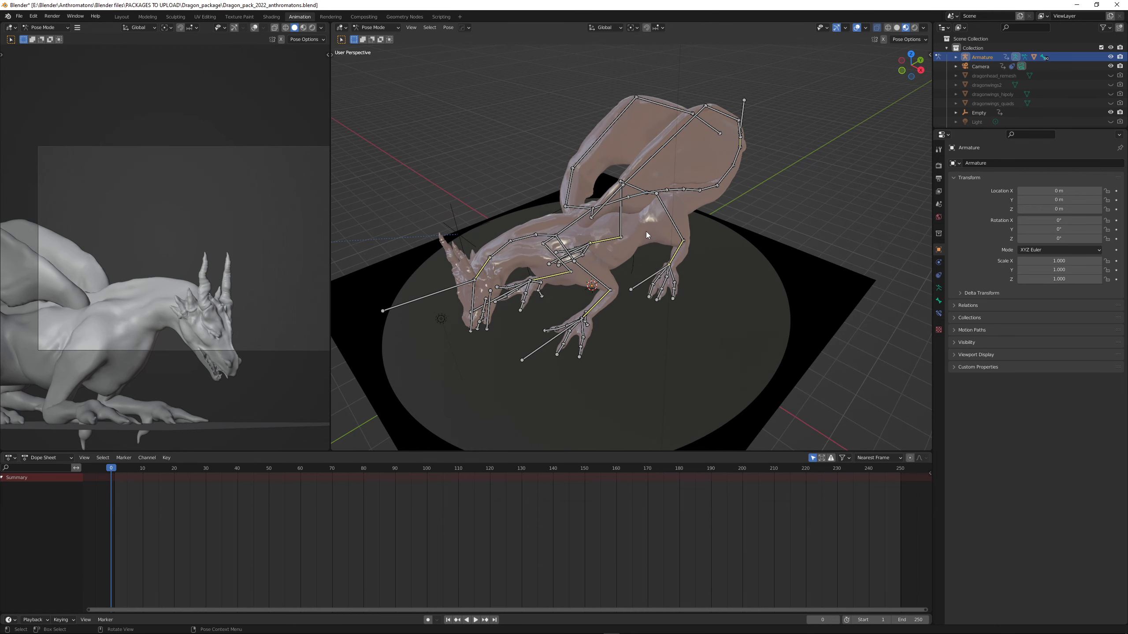
Display the 3D viewport in rendered shading and examine the dragon's lighting from different angles
{"action": "left_click", "coordinate": [912, 28]}
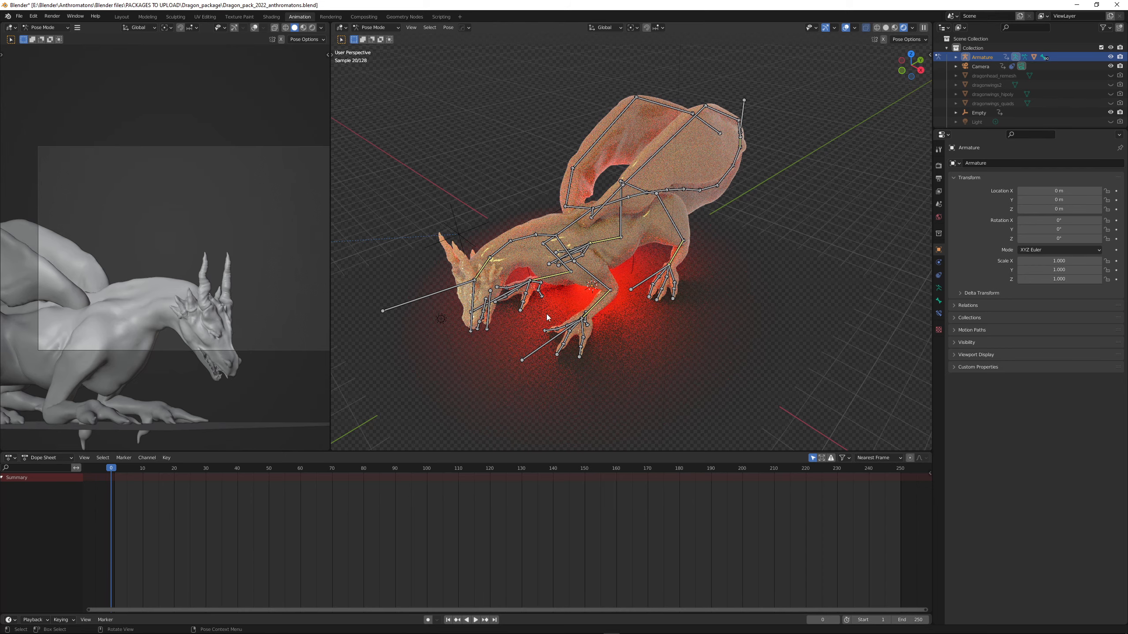
{"action": "middle_click_drag", "start_coordinate": [535, 318], "coordinate": [569, 301]}
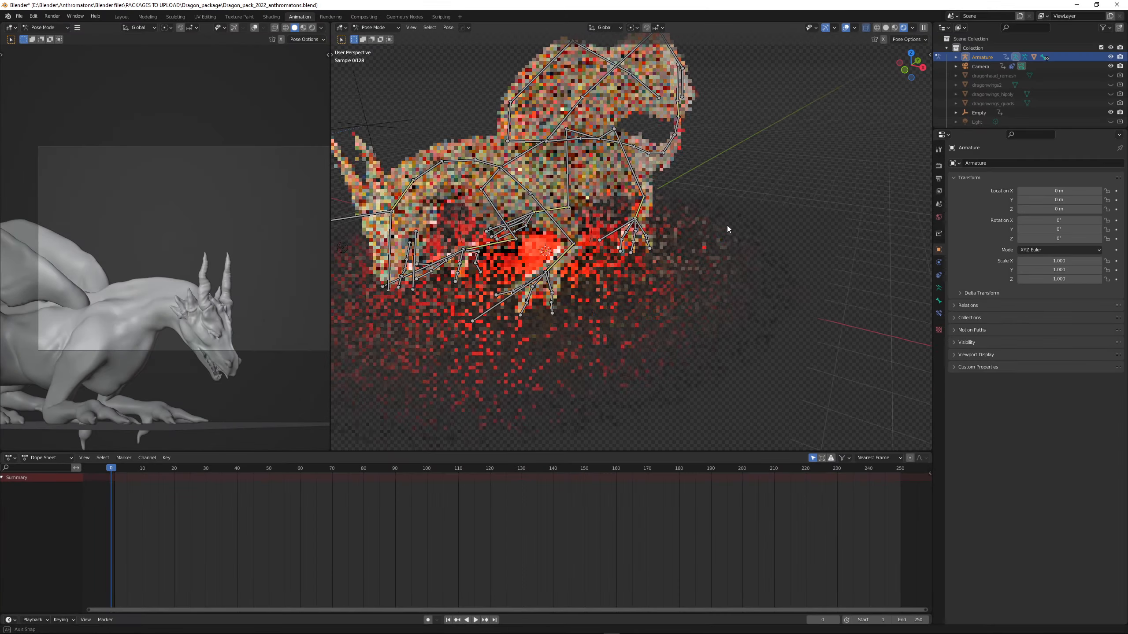
{"action": "middle_click_drag", "start_coordinate": [727, 225], "coordinate": [730, 226]}
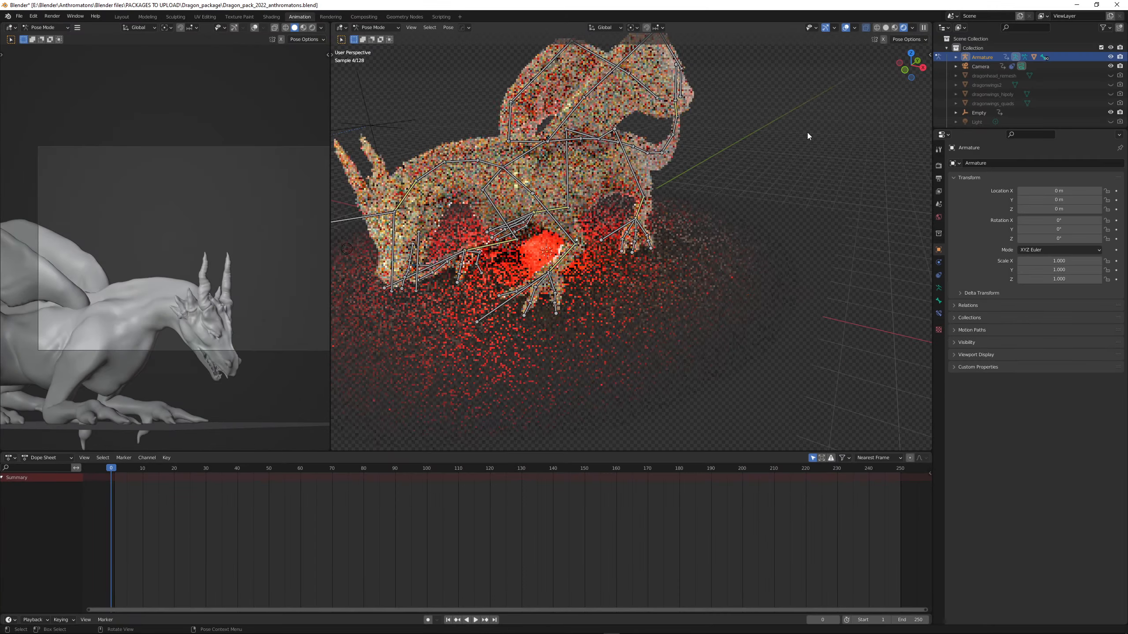
Return the 3D viewport to material preview shading and examine the dragon's leg bones up close
{"action": "left_click", "coordinate": [894, 28]}
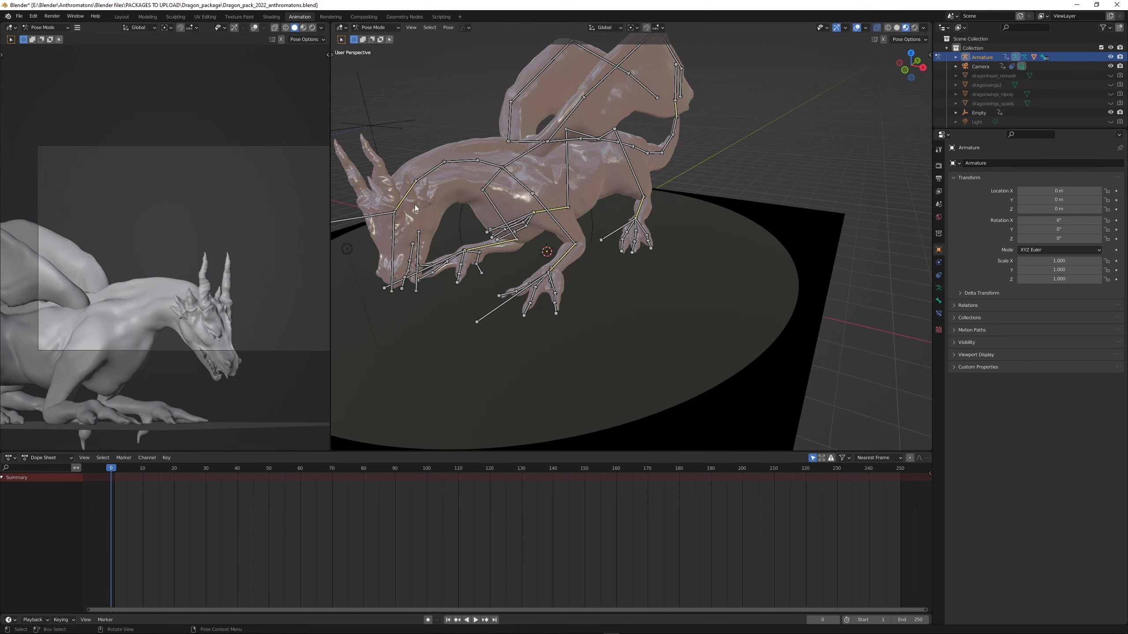
{"action": "scroll", "coordinate": [413, 207], "scroll_direction": "down", "scroll_amount": 4}
{"action": "scroll", "coordinate": [354, 227], "scroll_direction": "up", "scroll_amount": 6}
{"action": "scroll", "coordinate": [407, 164], "scroll_direction": "up", "scroll_amount": 1}
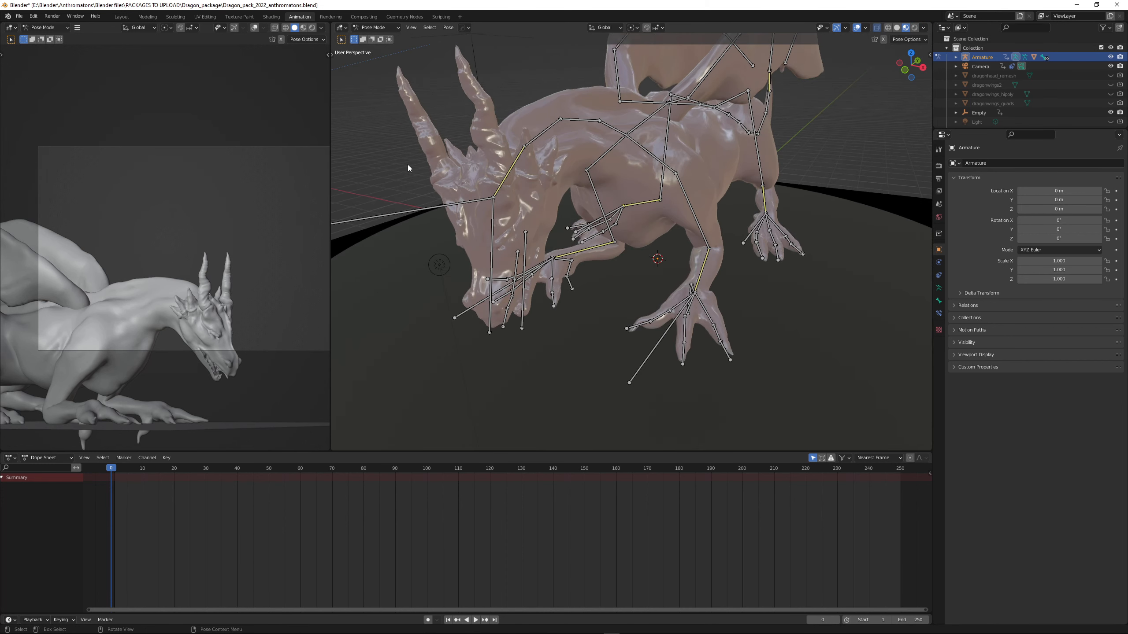
{"action": "middle_click_drag", "start_coordinate": [443, 138], "coordinate": [432, 125]}
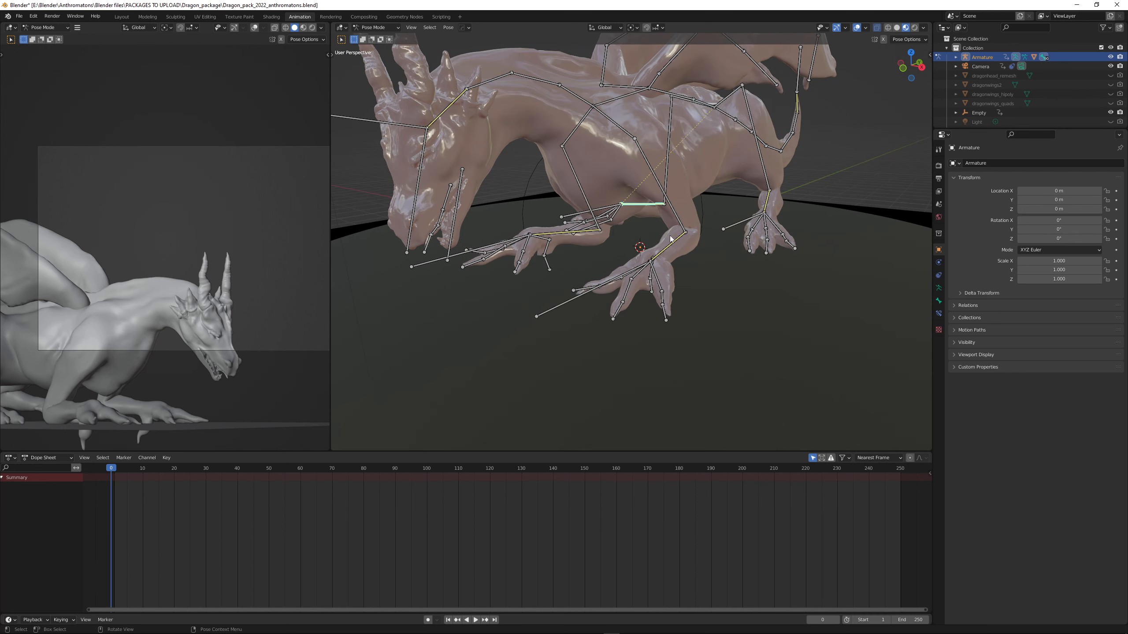
{"action": "middle_click_drag", "start_coordinate": [666, 227], "coordinate": [847, 131]}
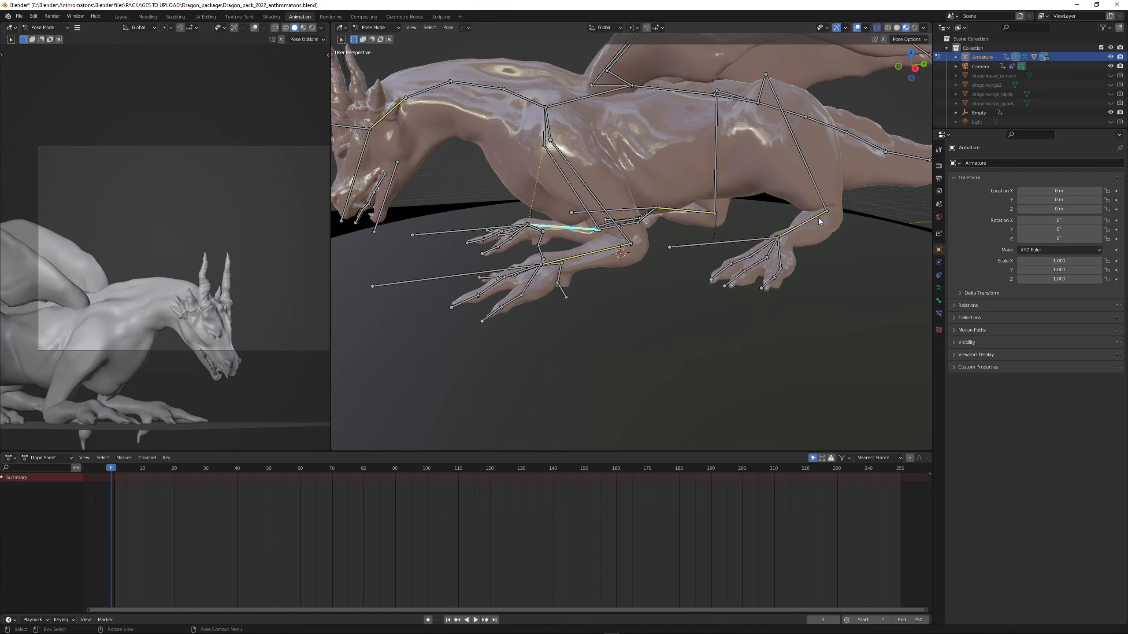
Show the bone constraints of the hind lower-leg bone and inspect the IK settings on the other leg bones, ending with a front leg
{"action": "left_click", "coordinate": [807, 221]}
{"action": "left_click", "coordinate": [938, 314]}
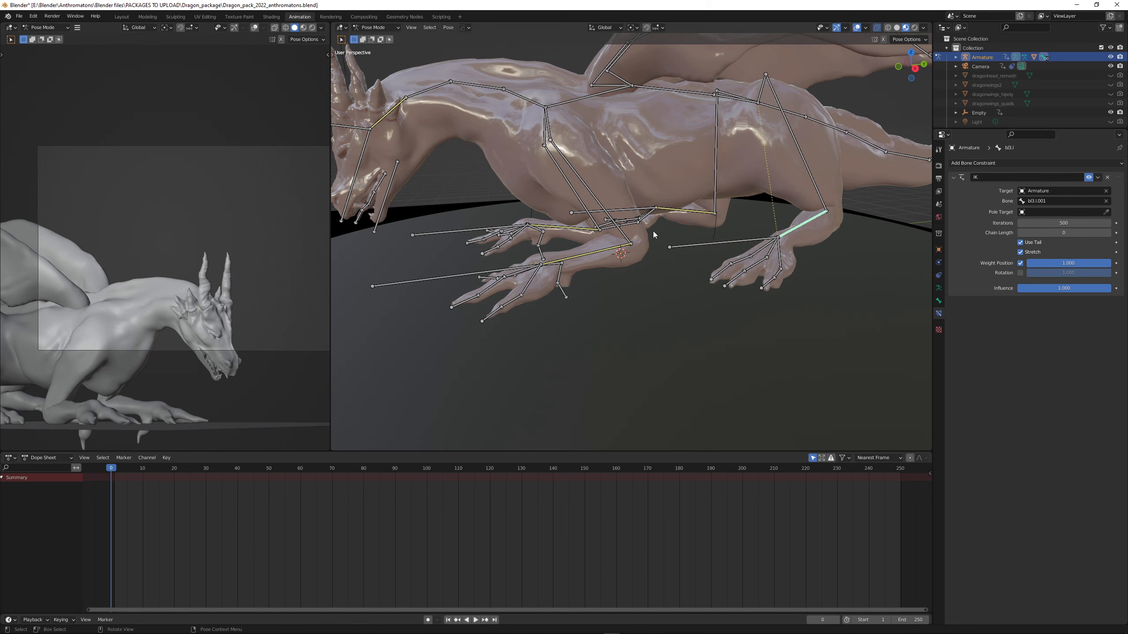
{"action": "left_click", "coordinate": [689, 210]}
{"action": "left_click", "coordinate": [552, 226]}
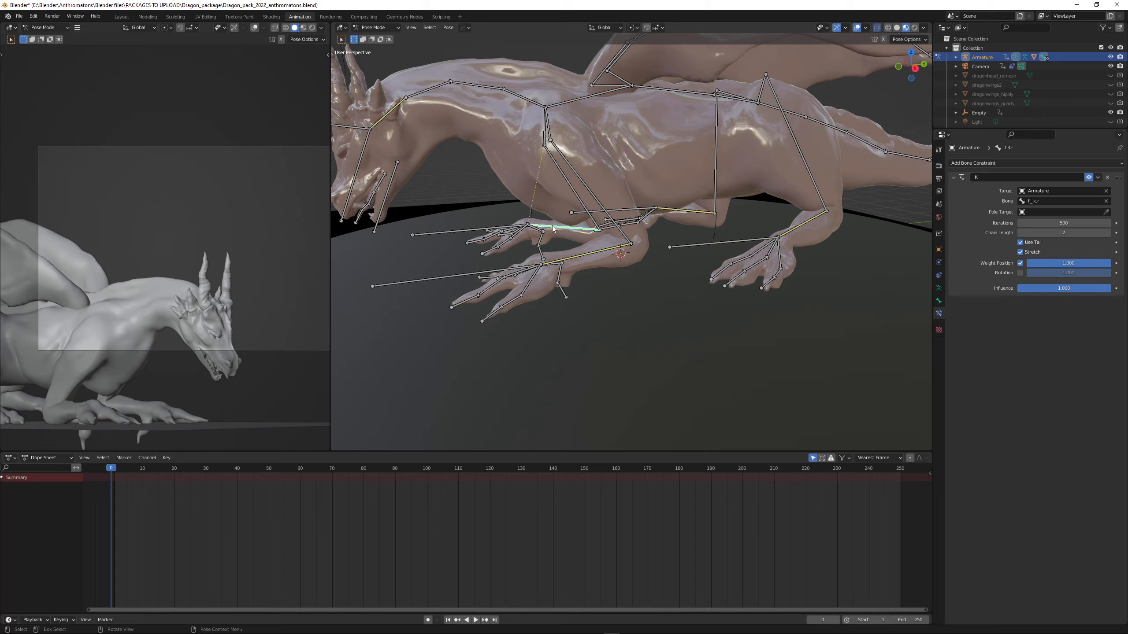
Switch the 3D viewport to rendered shading and examine the crouching dragon from the front and the opposite side
{"action": "left_click", "coordinate": [914, 28]}
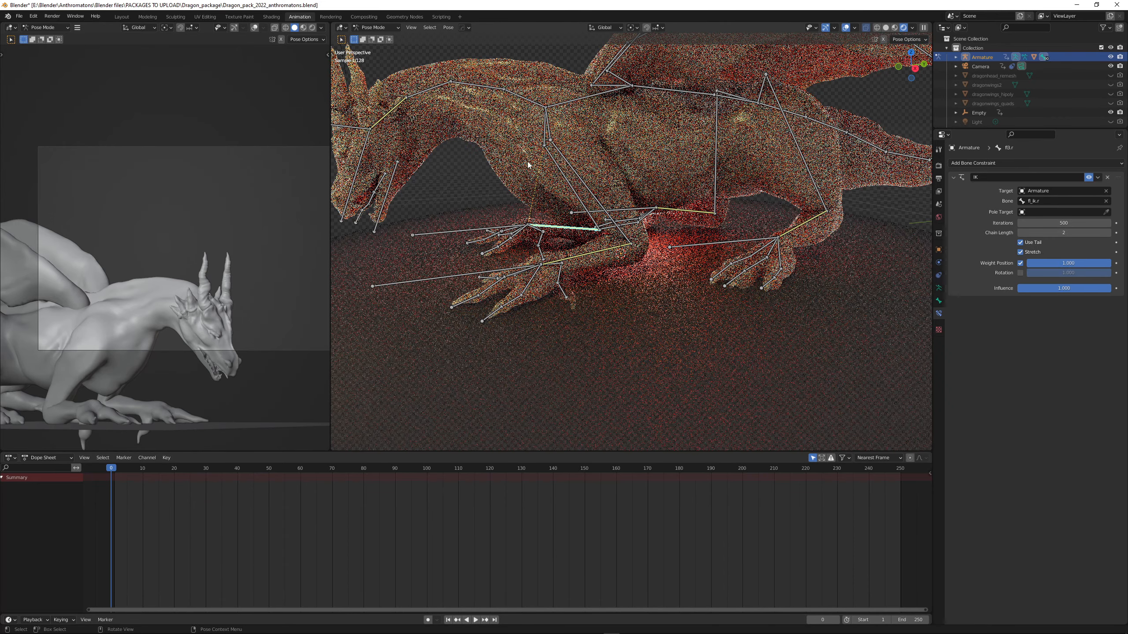
{"action": "middle_click_drag", "start_coordinate": [529, 160], "coordinate": [596, 150]}
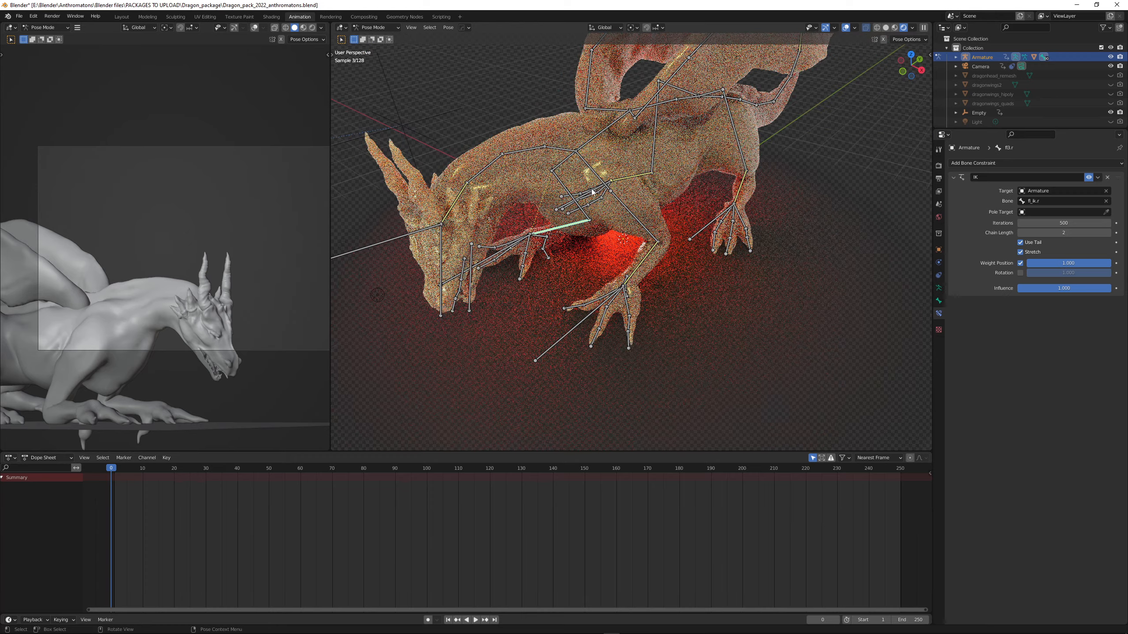
{"action": "scroll", "coordinate": [598, 149], "scroll_direction": "down", "scroll_amount": 3}
{"action": "scroll", "coordinate": [602, 147], "scroll_direction": "up", "scroll_amount": 5}
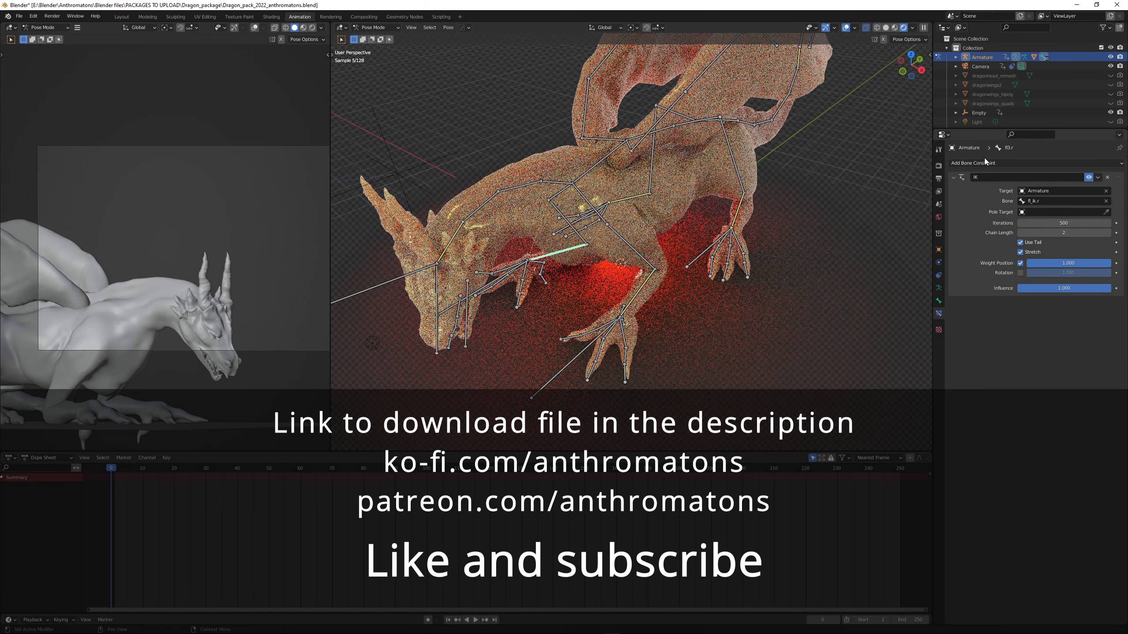
{"action": "middle_click_drag", "start_coordinate": [604, 231], "coordinate": [721, 208]}
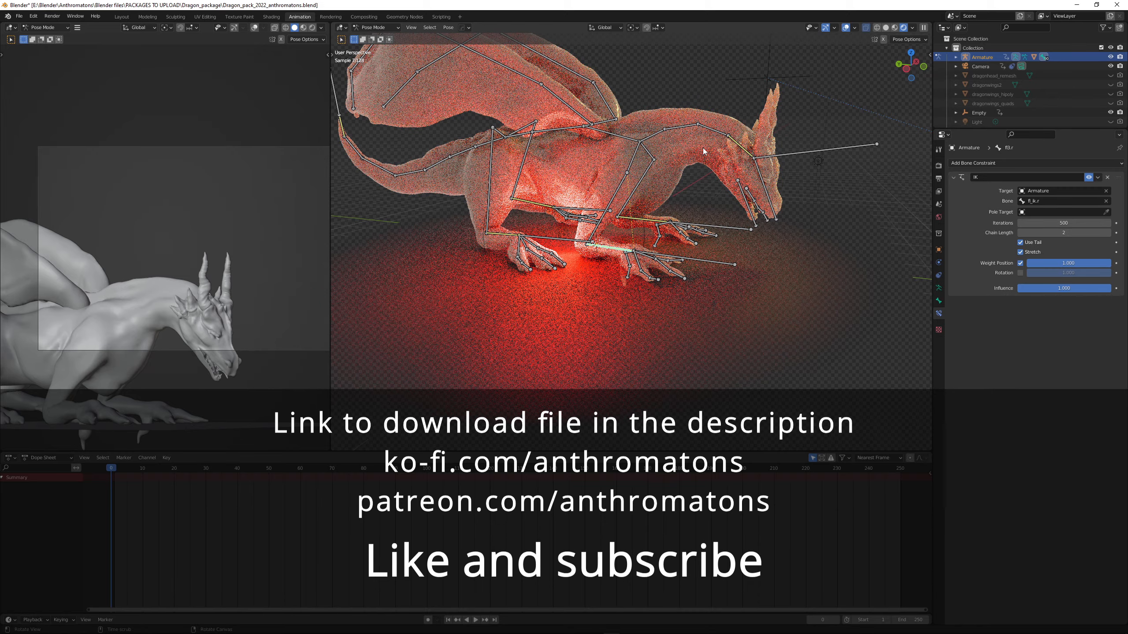
{"action": "middle_click_drag", "start_coordinate": [703, 148], "coordinate": [581, 223]}
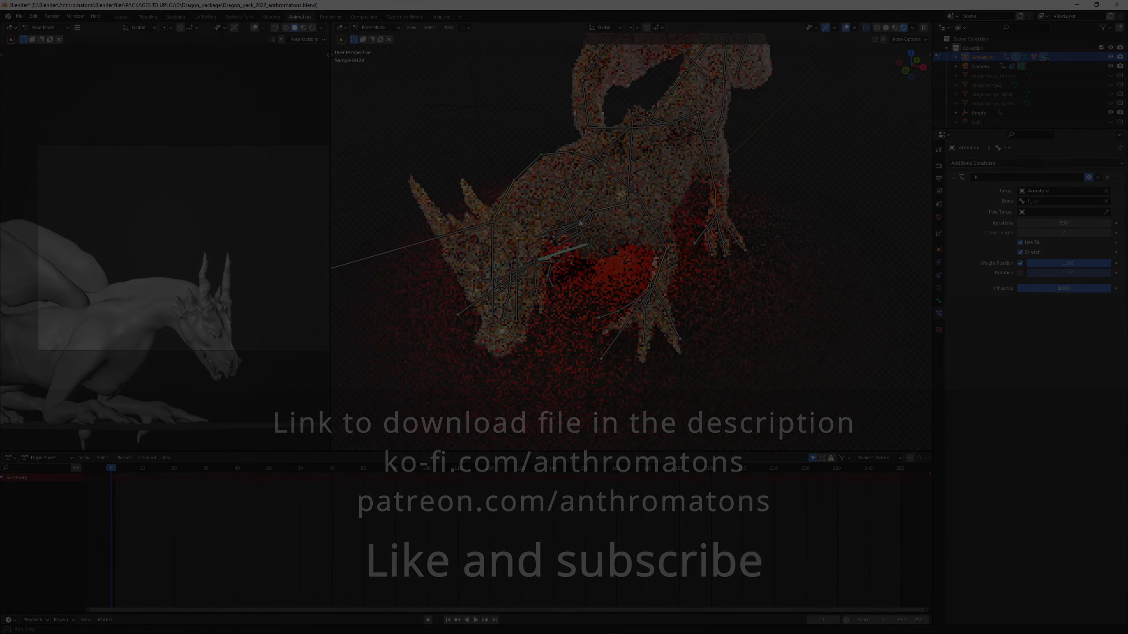